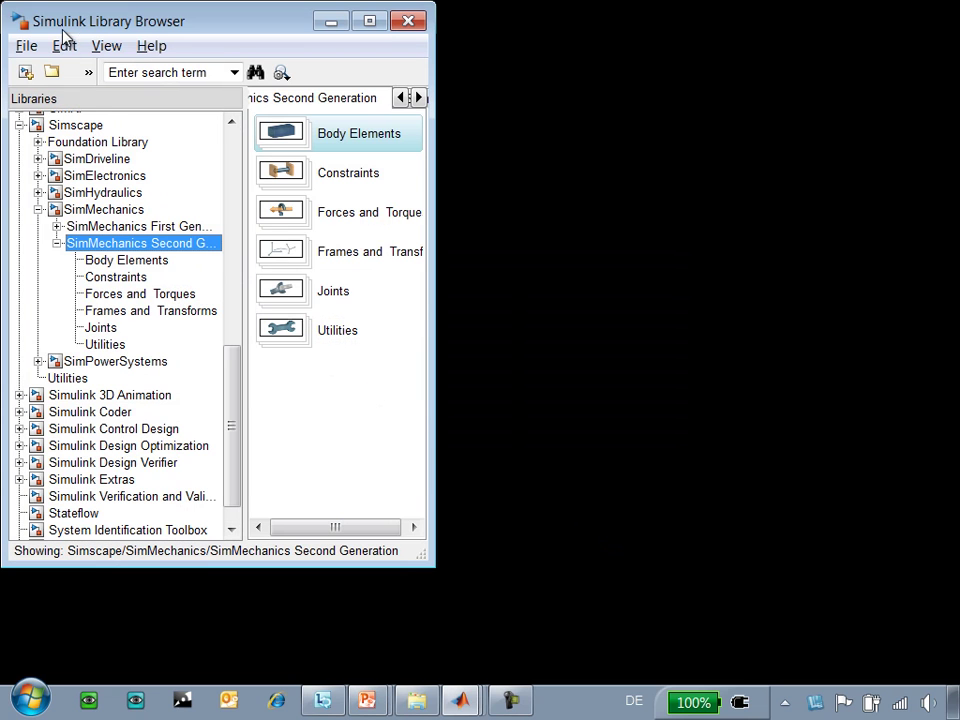
Step: Drop a Mechanism Configuration block from Utilities into the untitled model and set gravity to [0 -9.81 0]
key("alt+Tab")
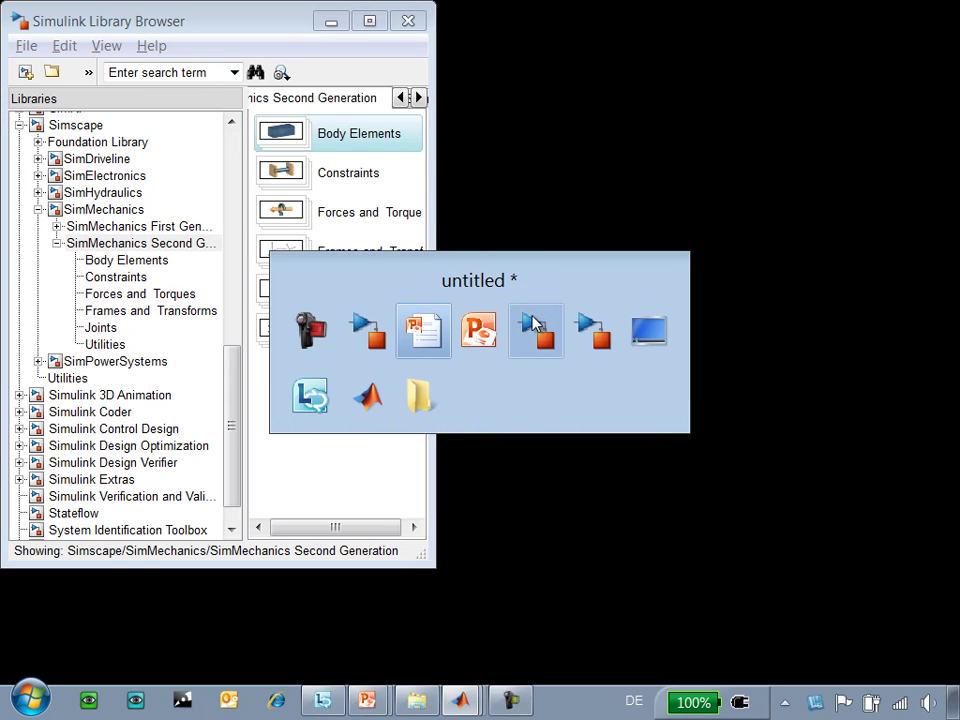
left_click(545, 333)
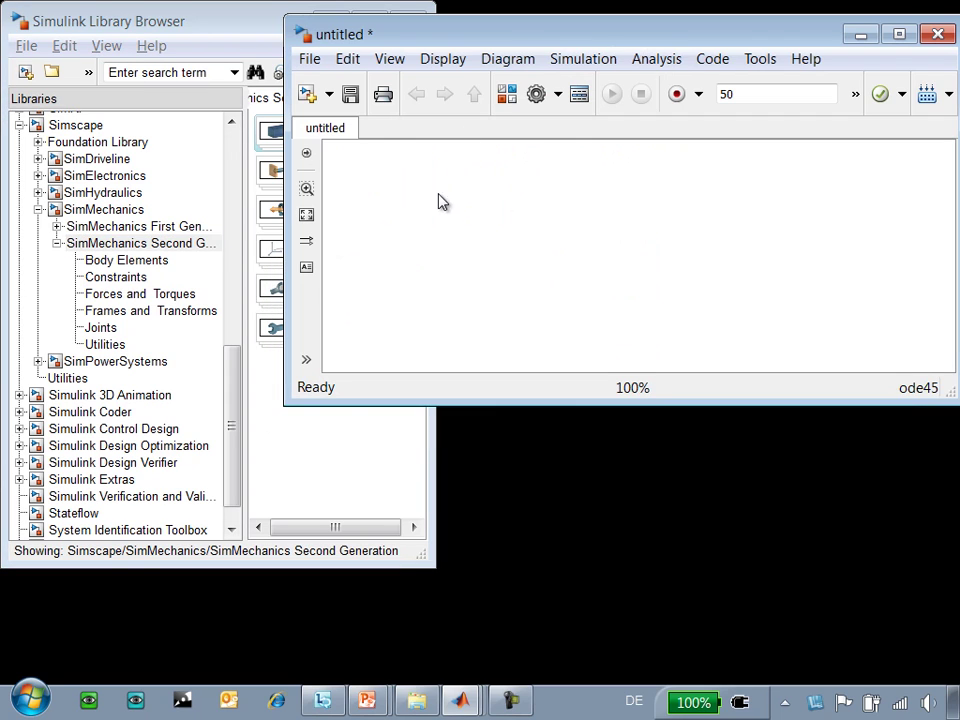
left_click(120, 347)
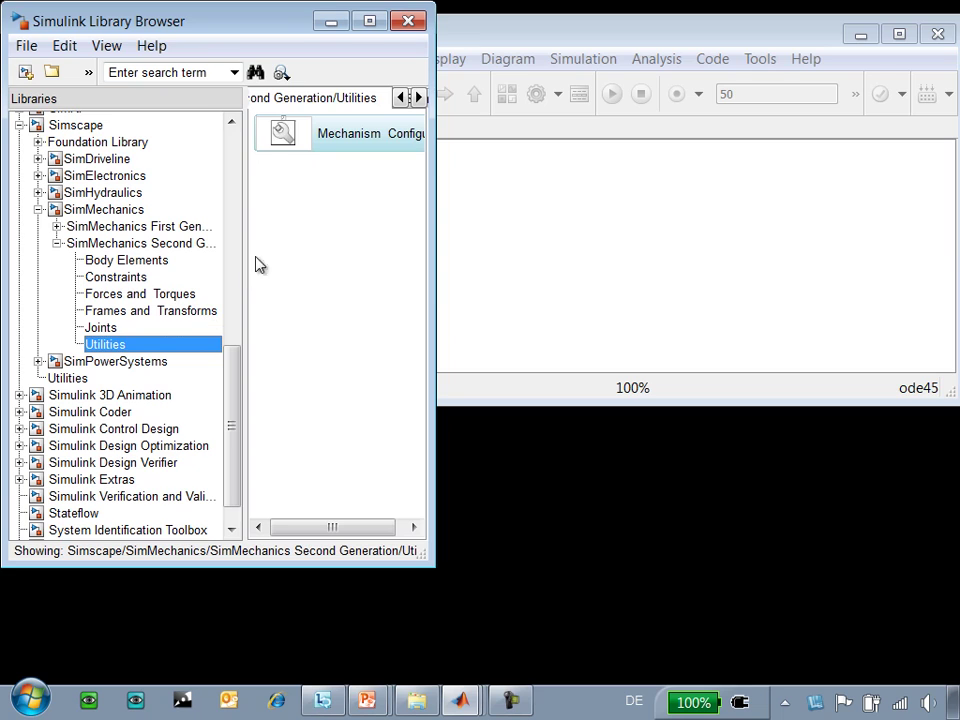
left_click_drag(281, 133, 408, 310)
double_click(406, 308)
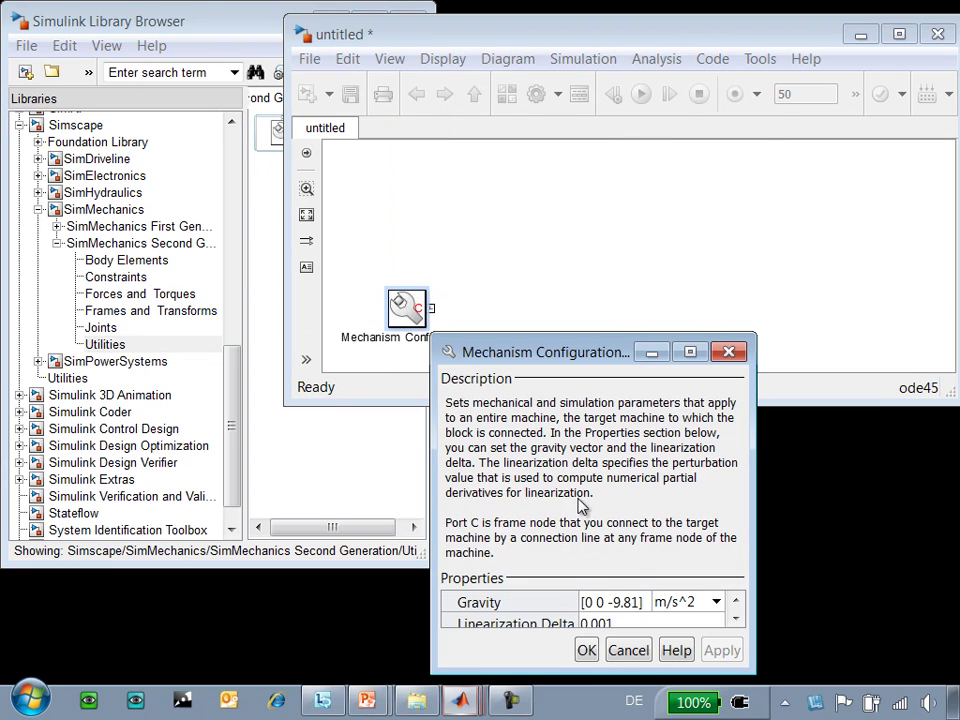
left_click(613, 602)
key("BackSpace")
key("BackSpace")
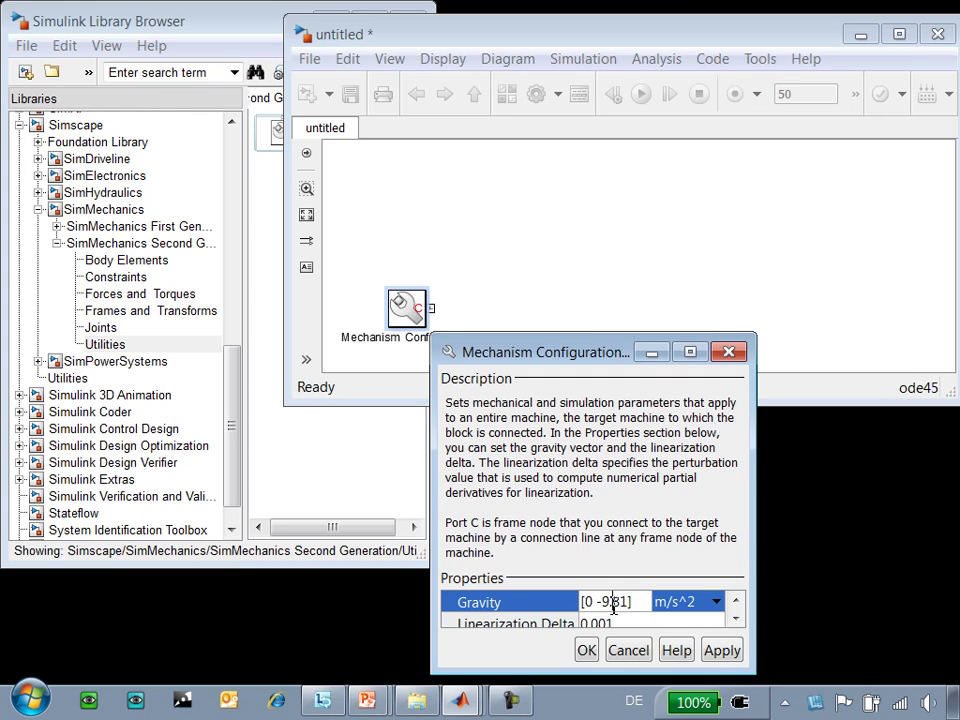
left_click(587, 651)
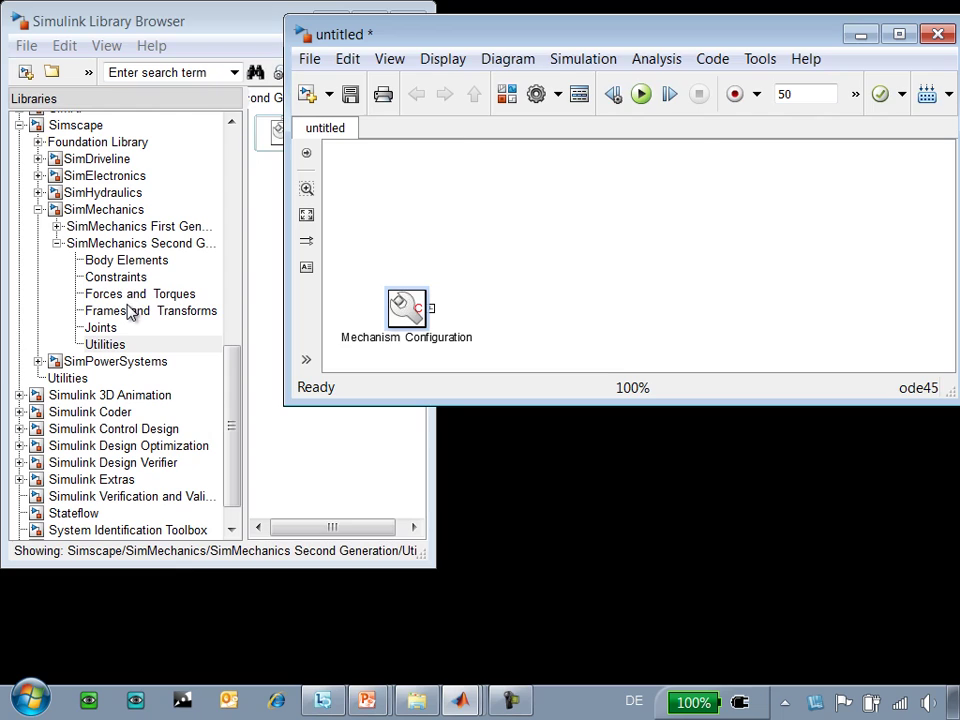
Step: Add a World Frame block and a Revolute Joint whose base port connects to it
left_click(130, 311)
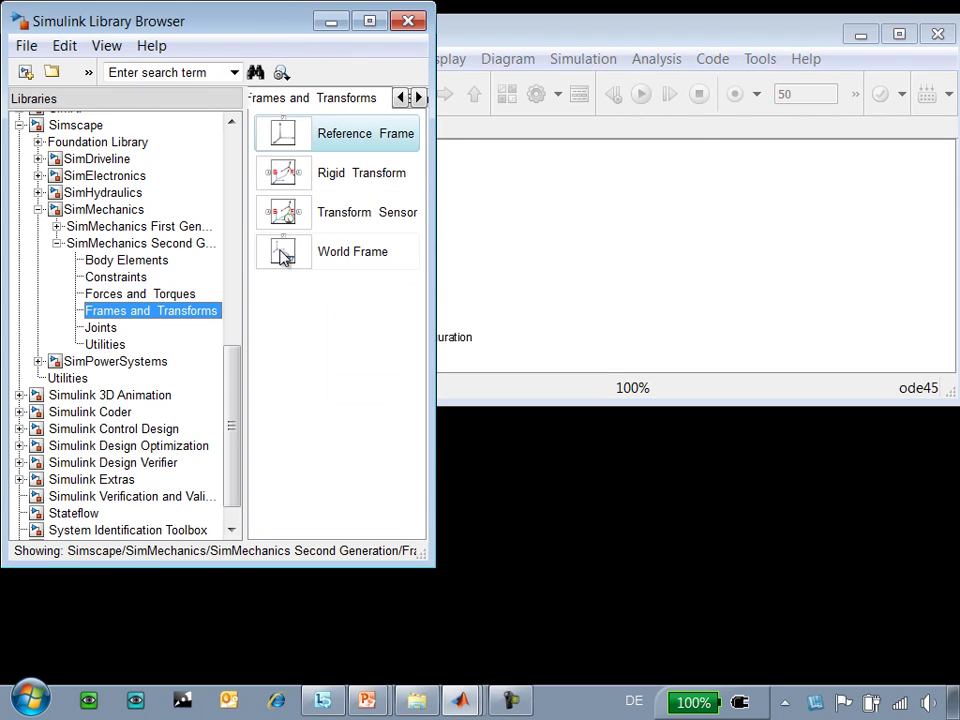
mouse_move(282, 256)
left_mouse_down()
mouse_move(467, 272)
mouse_move(443, 250)
mouse_move(401, 245)
mouse_move(459, 313)
mouse_move(435, 315)
left_mouse_up()
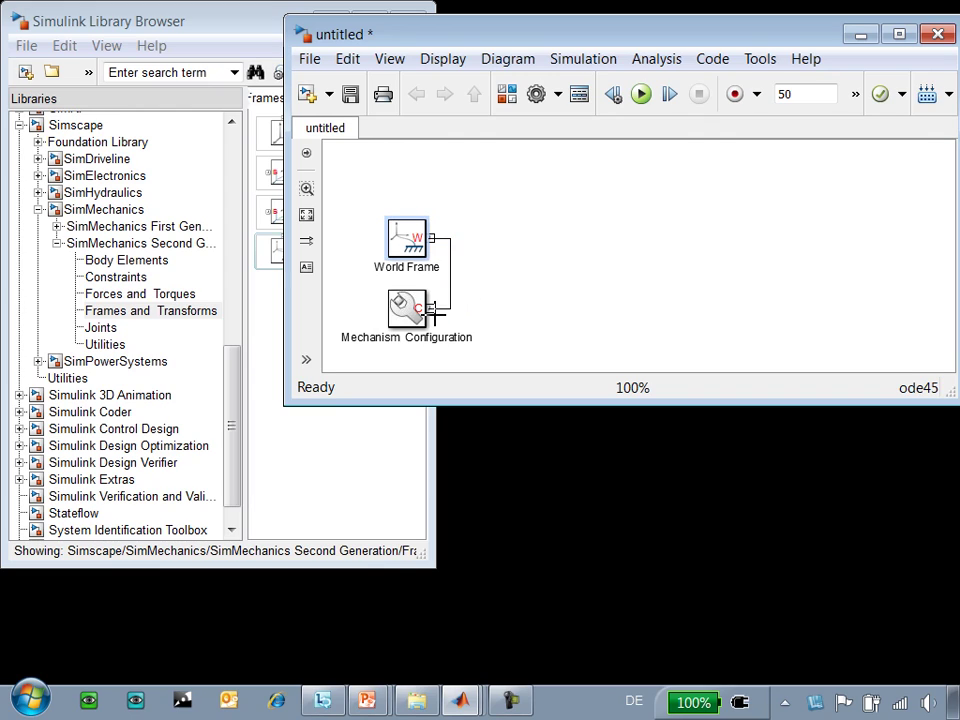
left_click(104, 330)
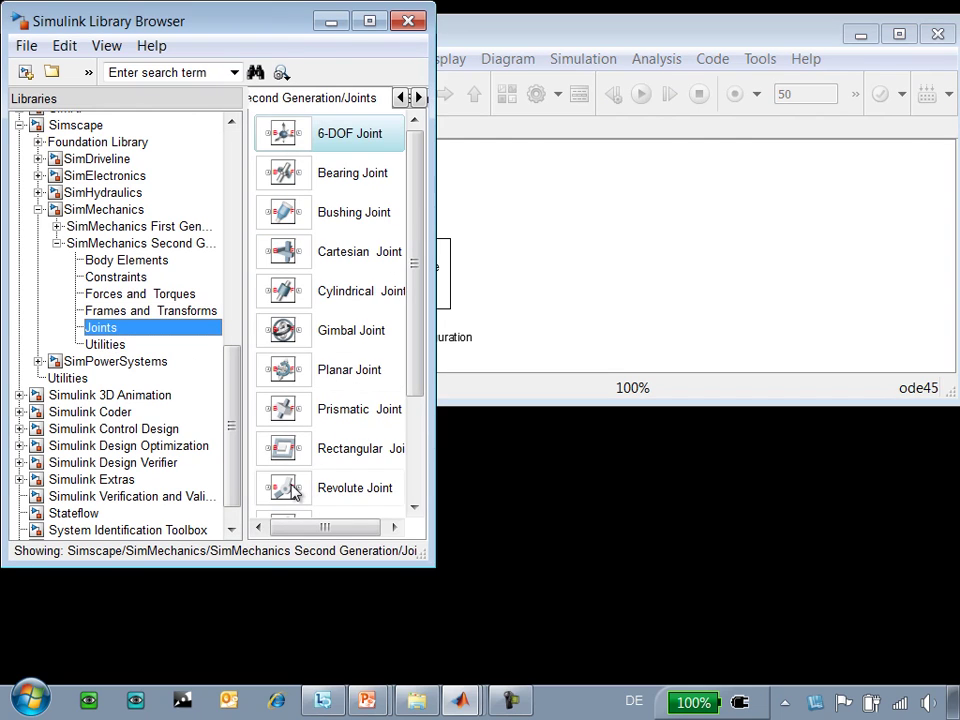
left_click_drag(293, 490, 458, 243)
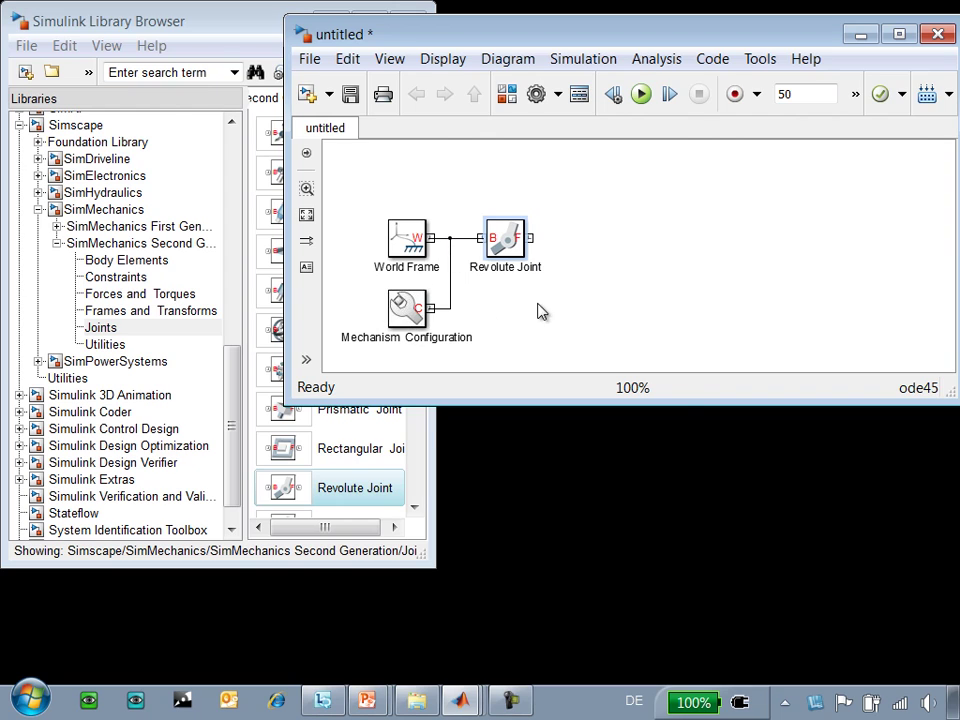
Step: Place the Cylinder part from Aileron_Parts_Lib on the Revolute Joint's follower port
key("alt+Tab")
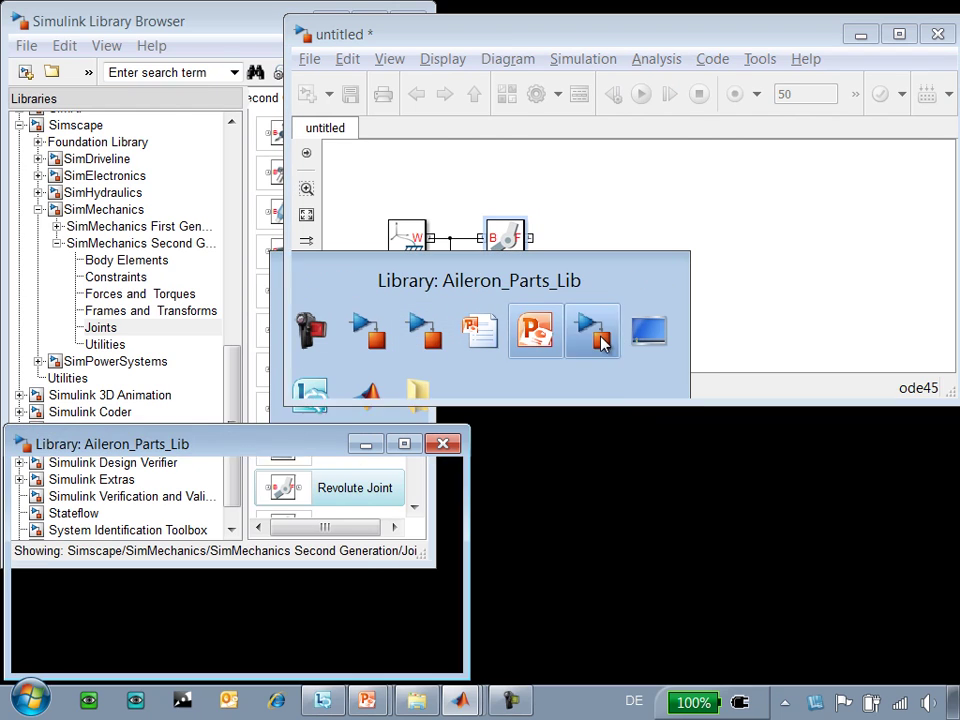
left_click(597, 334)
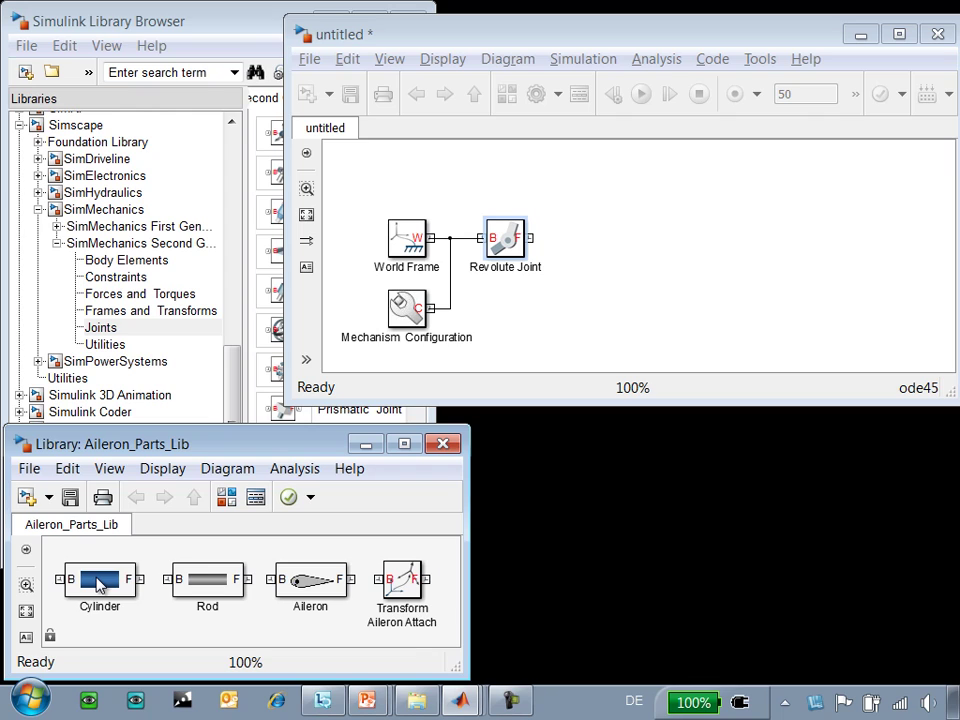
mouse_move(100, 585)
left_mouse_down()
mouse_move(454, 375)
mouse_move(600, 240)
mouse_move(536, 238)
left_mouse_up()
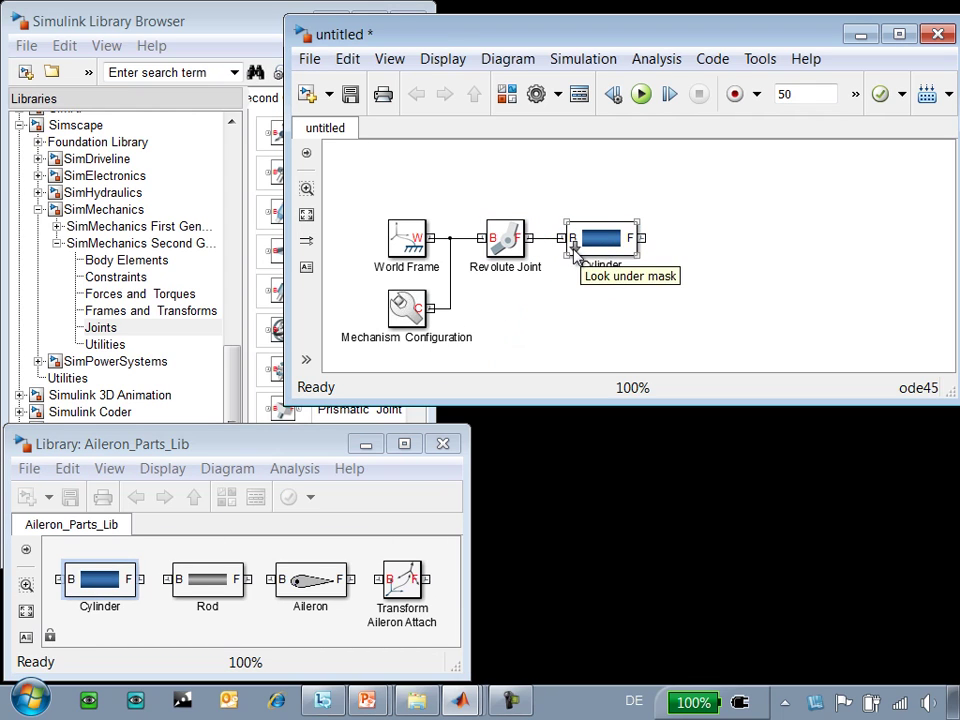
Step: Look under the Cylinder's mask and inspect its Solid block, keeping the Cylinder shape unchanged
left_click(569, 245)
left_click(549, 238)
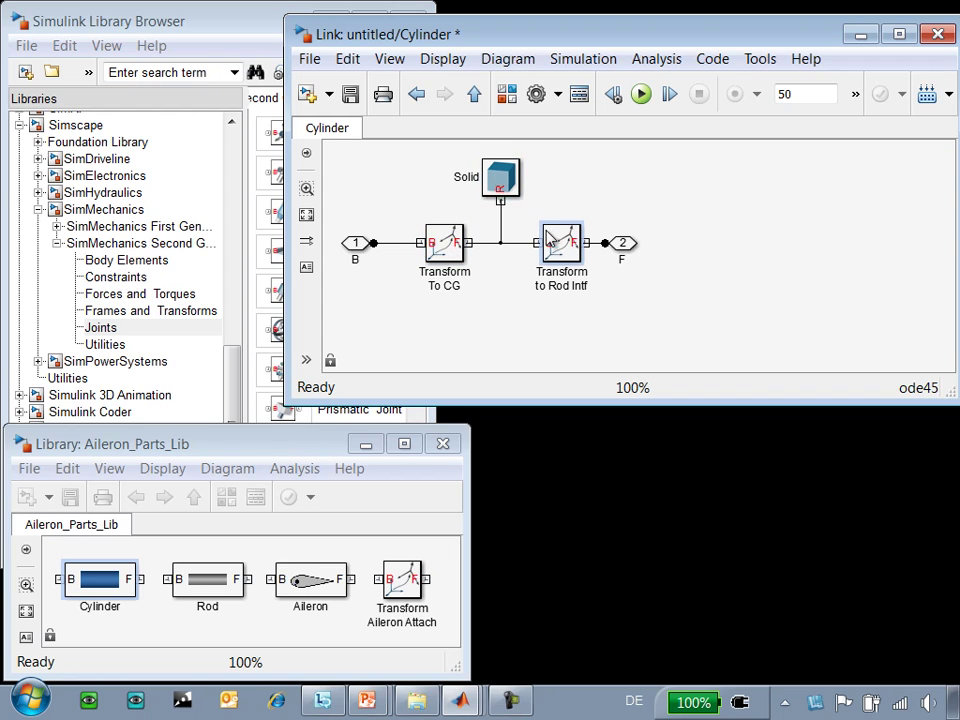
left_click(402, 247)
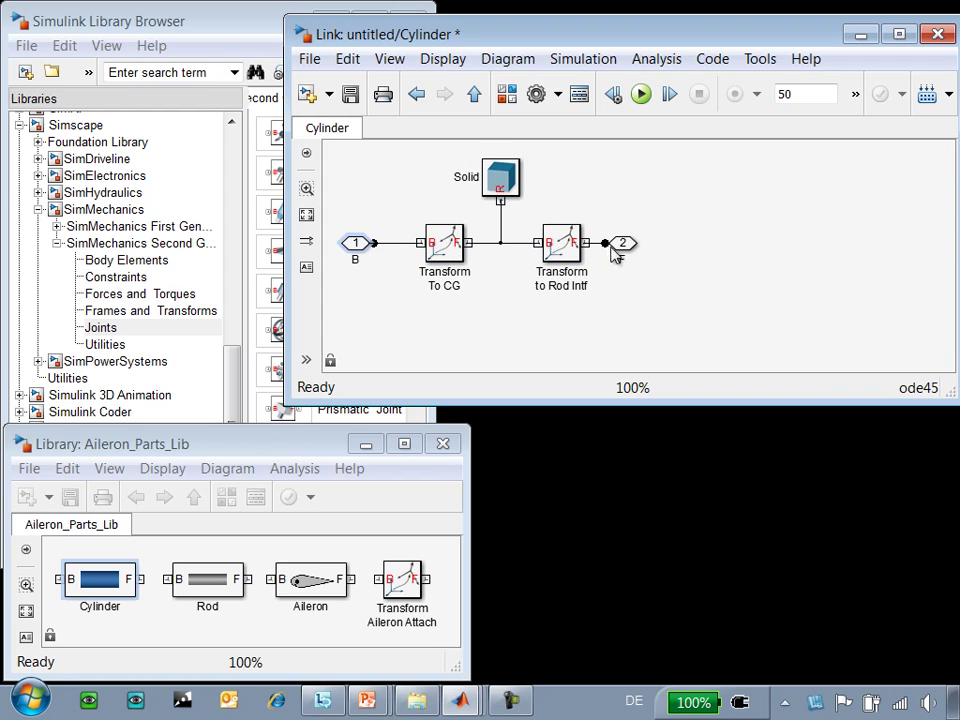
double_click(506, 184)
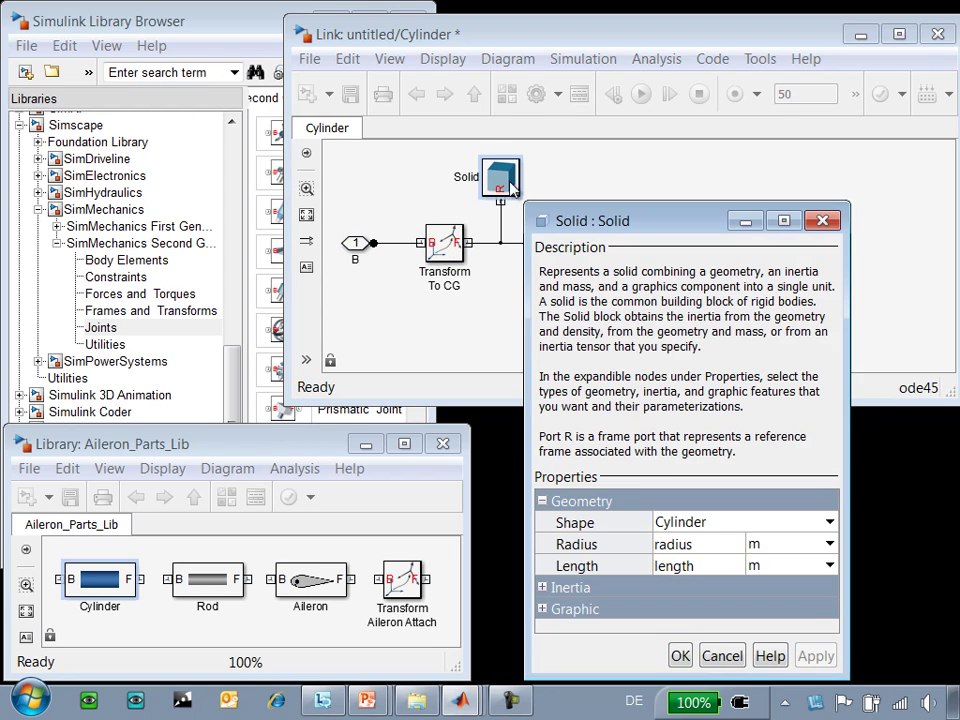
left_click(699, 525)
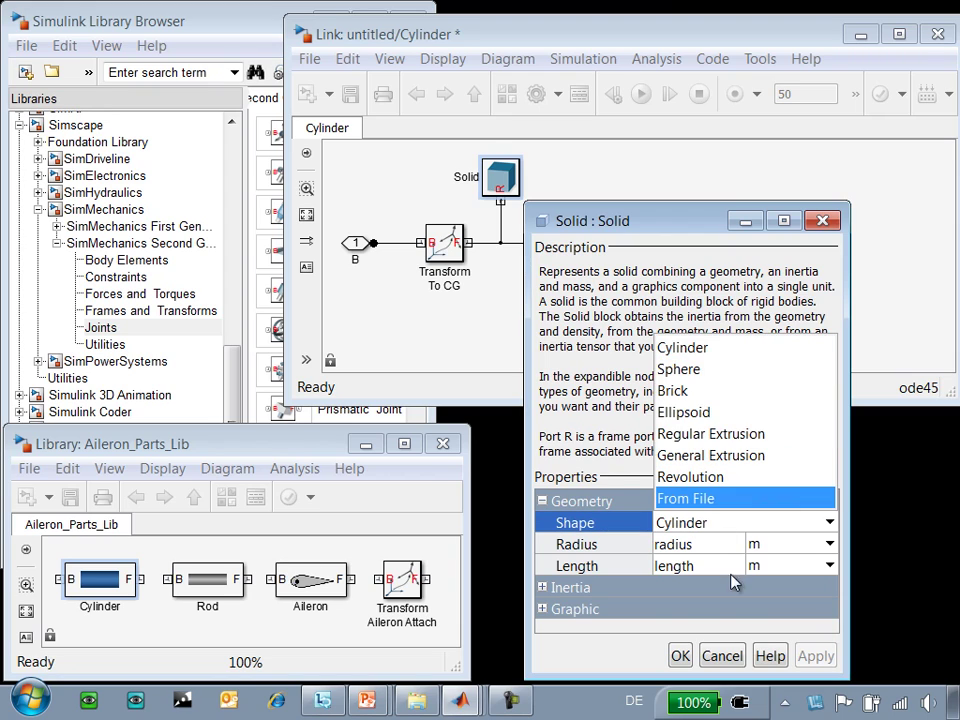
left_click(547, 596)
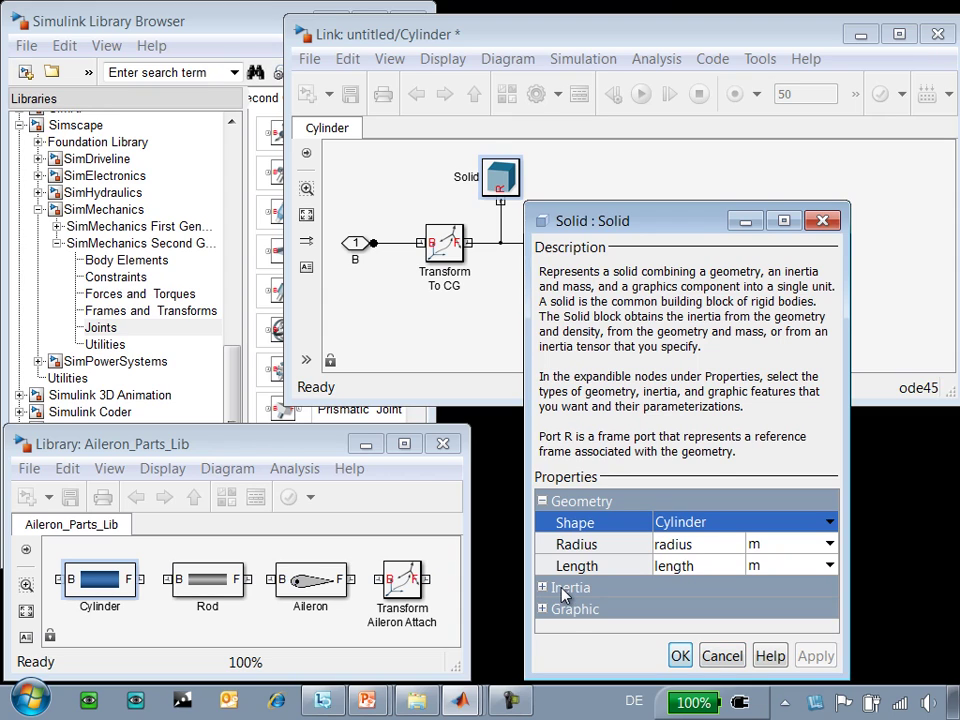
left_click(721, 660)
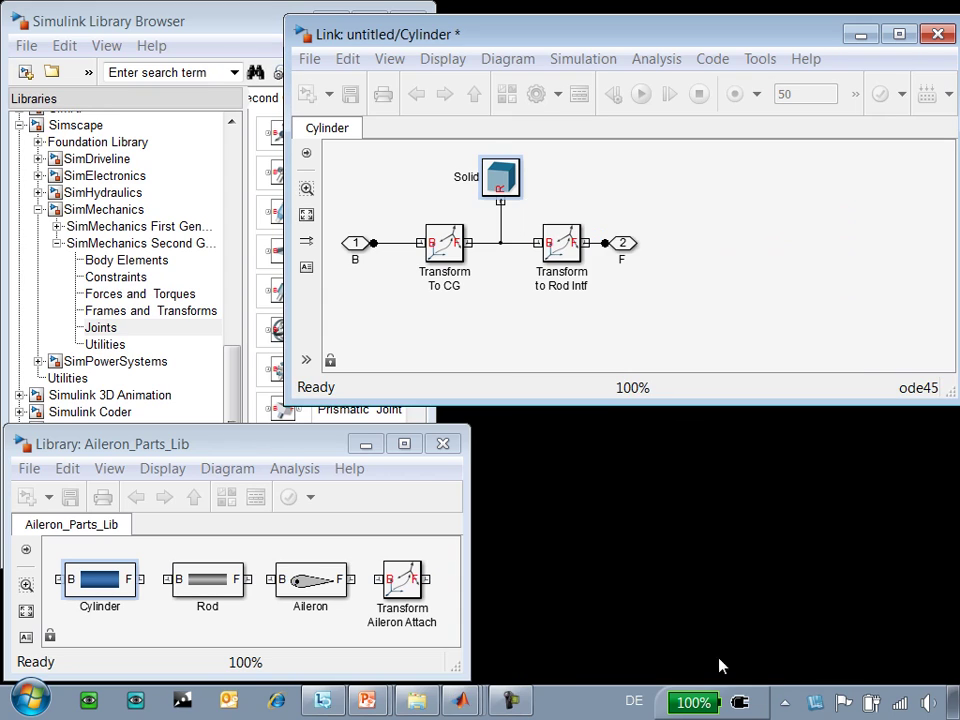
key("Escape")
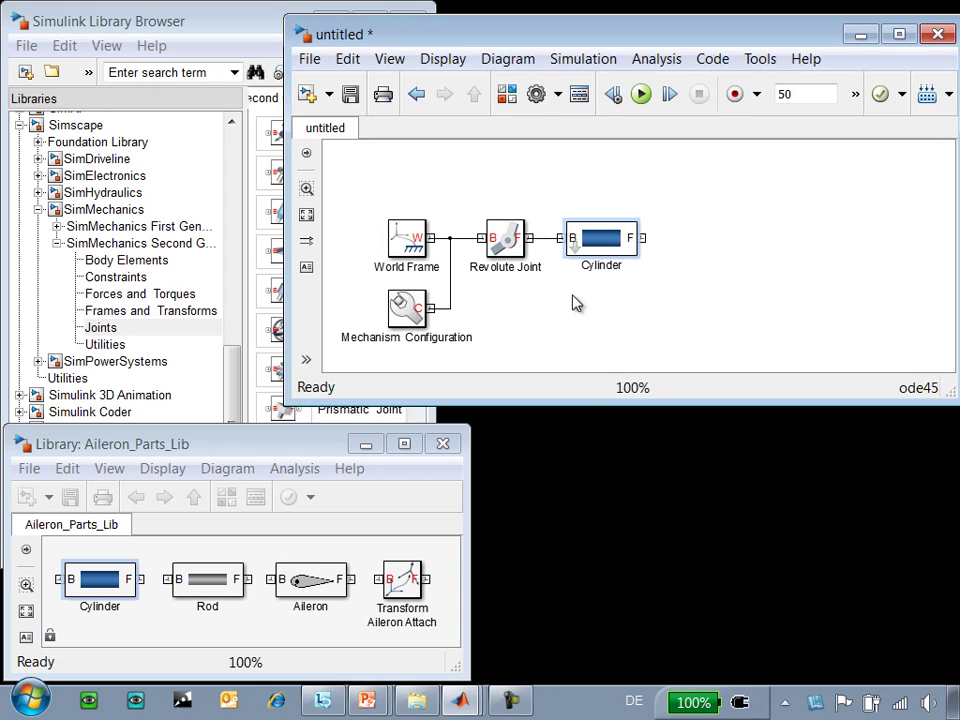
Step: Add a Solver Configuration block above World Frame and run the simulation with Ctrl+T
left_click(68, 378)
left_click(304, 240)
left_click_drag(304, 240, 453, 238)
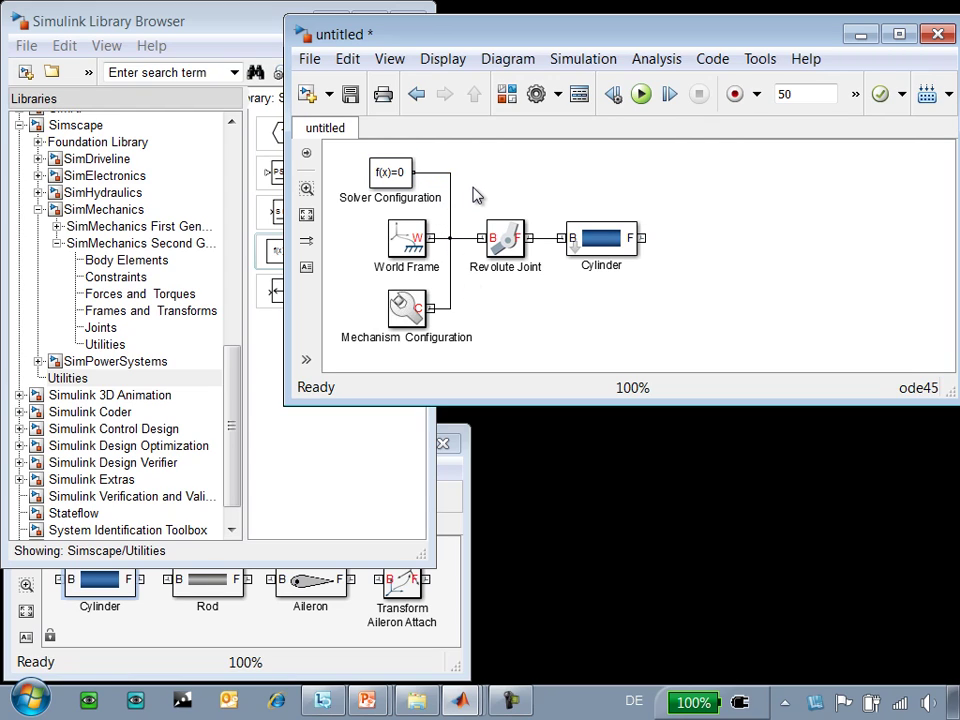
key("ctrl+t")
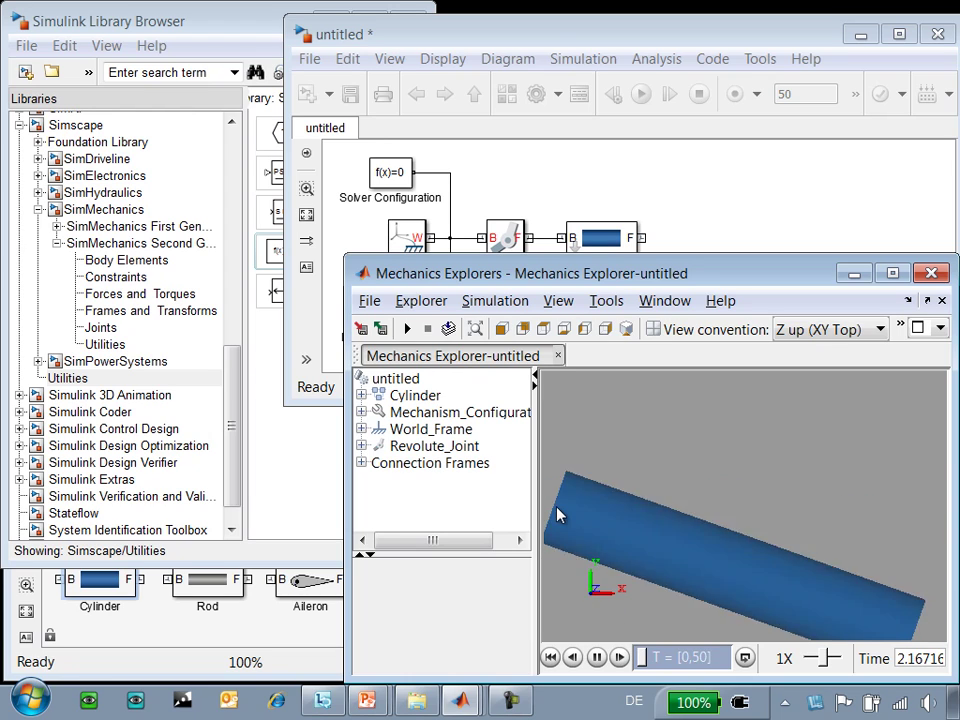
Step: Stop and reset the cylinder animation, then place the Rod part right of the Cylinder
left_click(597, 662)
left_click(550, 657)
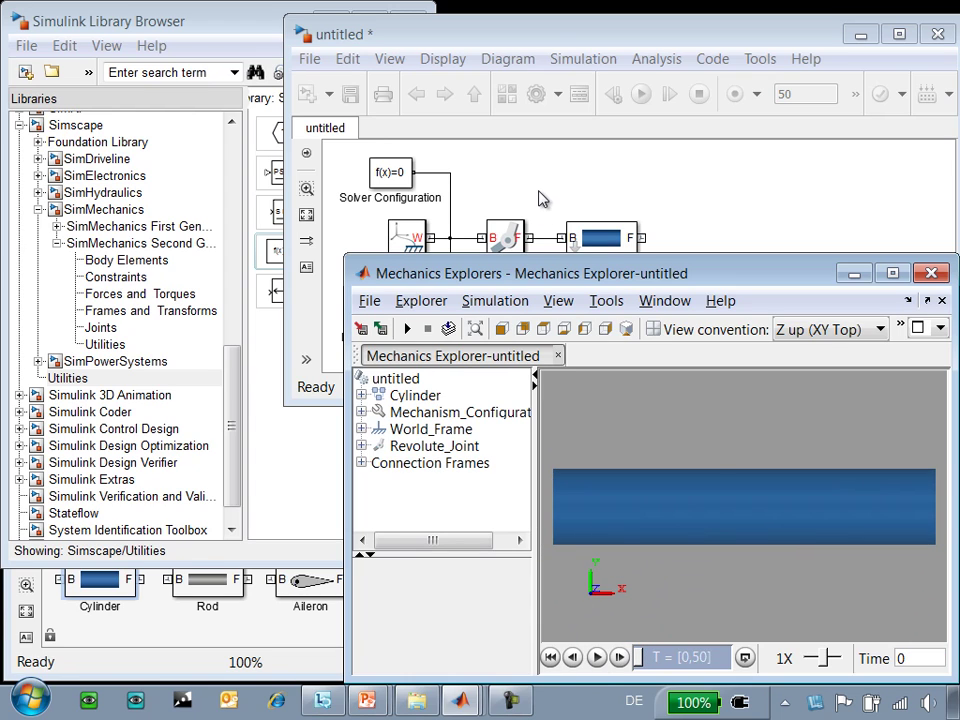
left_click(537, 191)
left_click(166, 619)
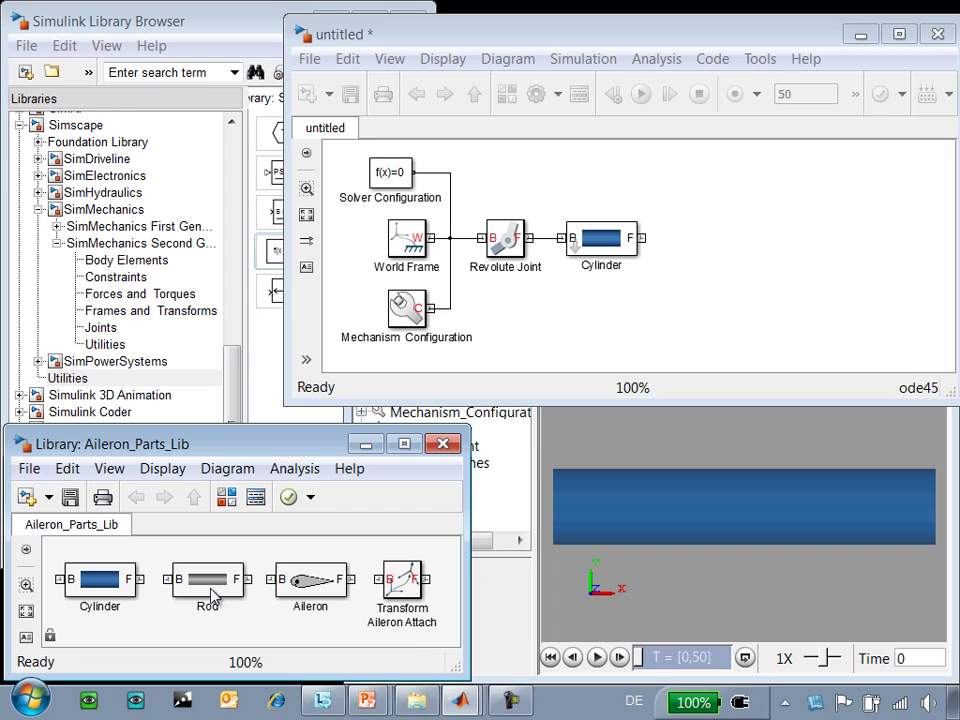
left_click_drag(213, 597, 739, 258)
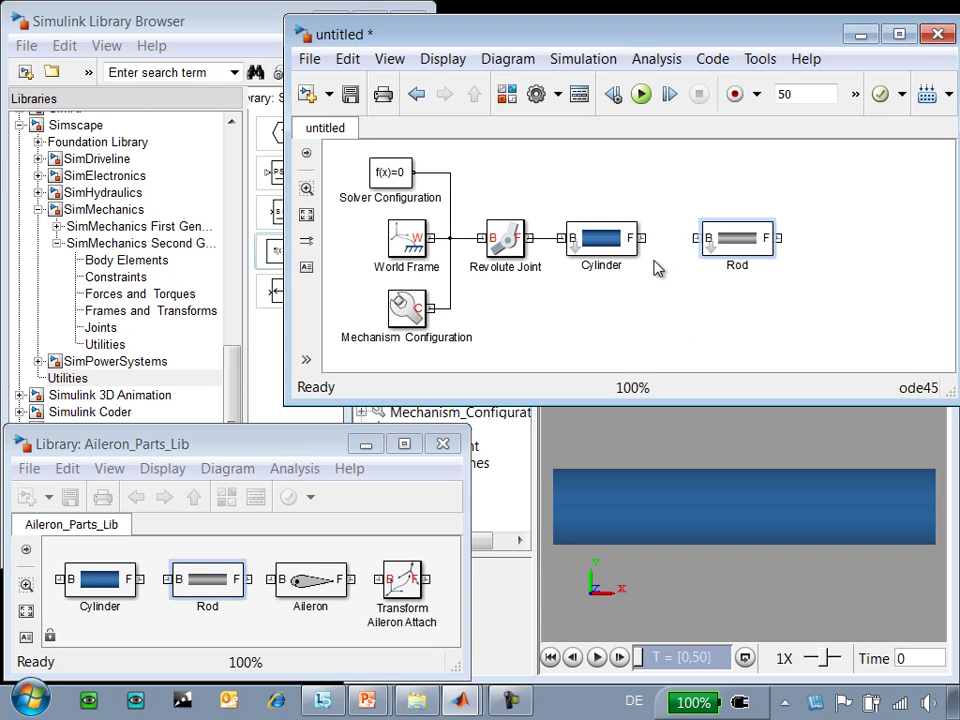
left_click_drag(613, 250, 604, 251)
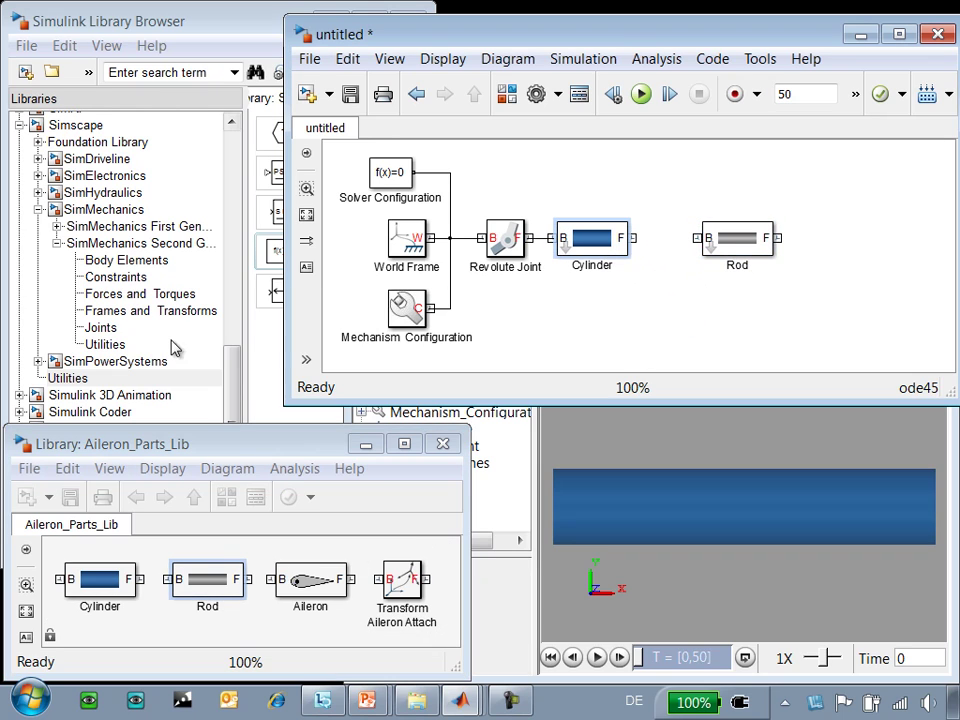
Step: Insert a Prismatic Joint between Cylinder and Rod, connecting the Rod to its follower side
left_click(110, 329)
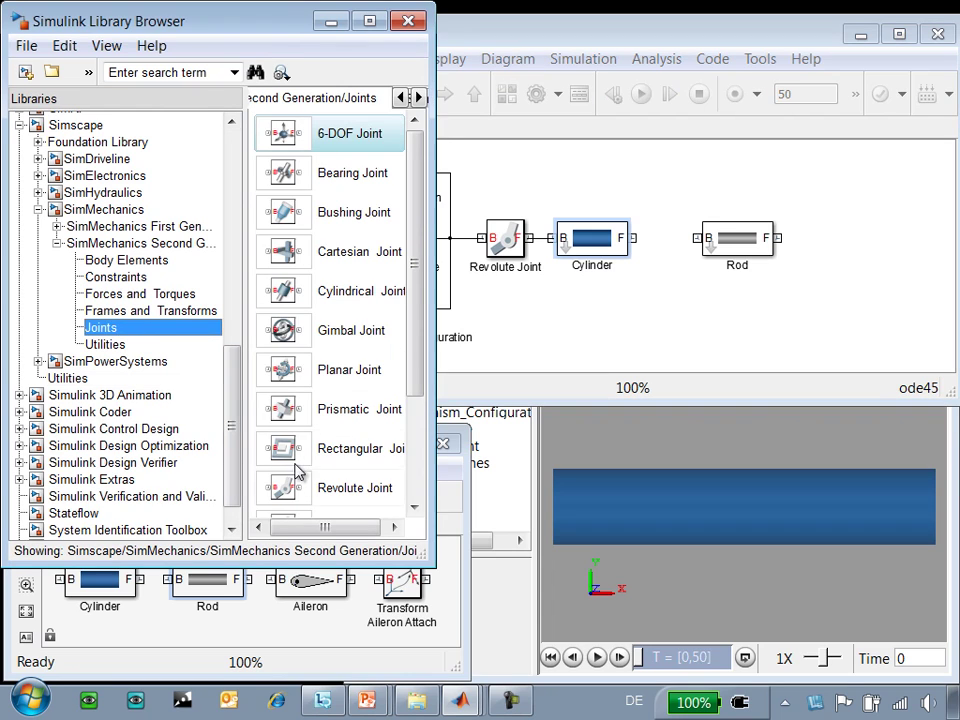
left_click_drag(283, 409, 668, 300)
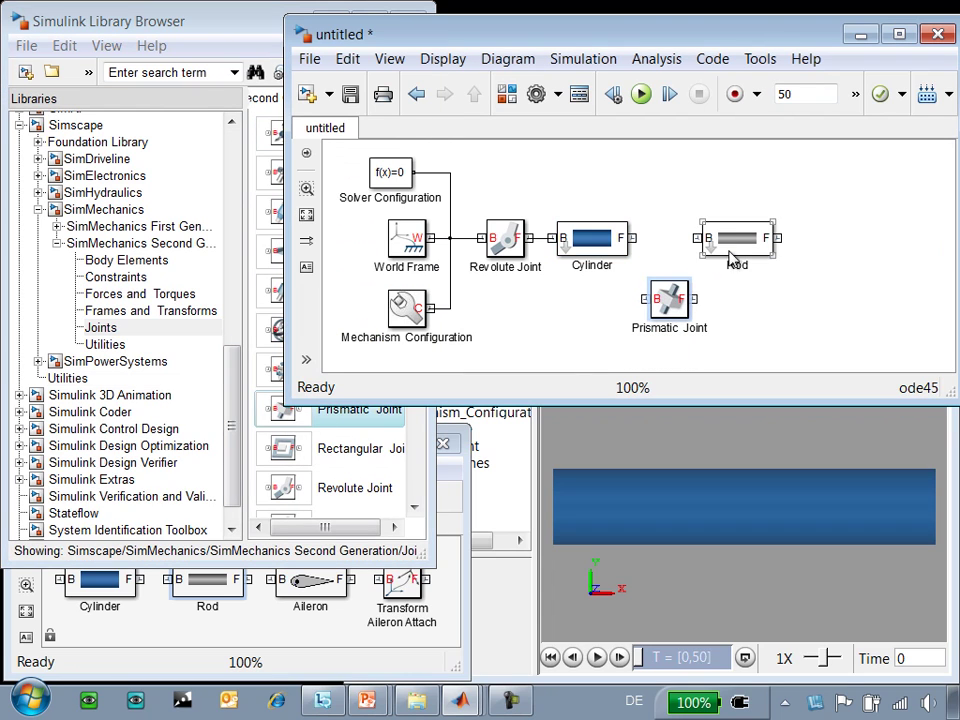
left_click_drag(730, 258, 763, 258)
left_click_drag(669, 298, 678, 237)
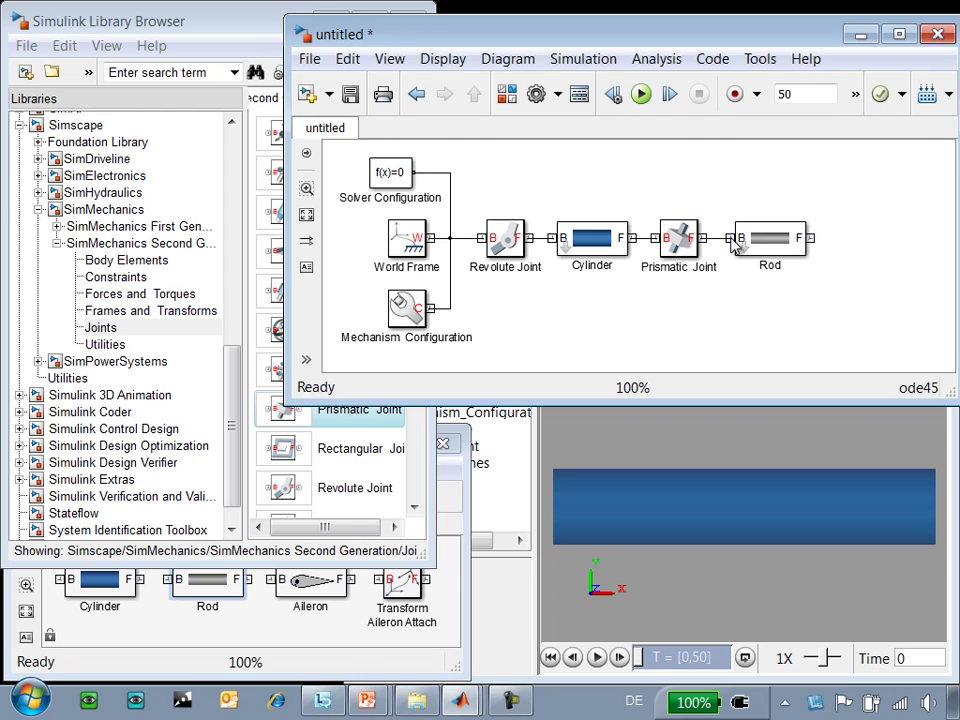
left_click_drag(786, 261, 776, 261)
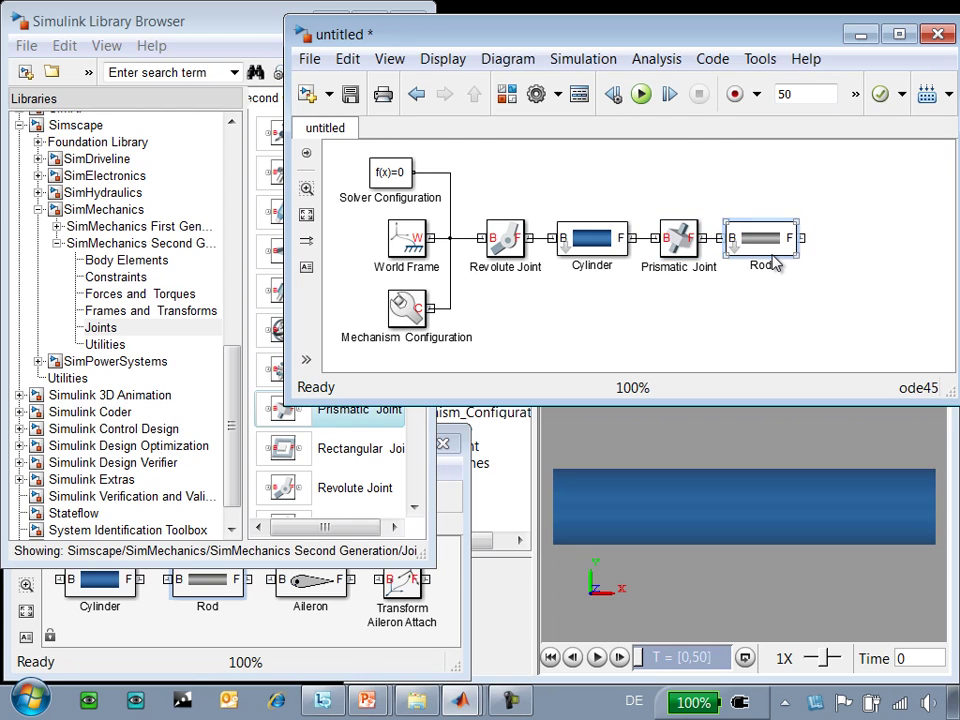
Step: Add the Aileron part after the Rod, joined by a copy of the Revolute Joint
left_click(462, 503)
left_click_drag(312, 588, 887, 248)
left_click(513, 245)
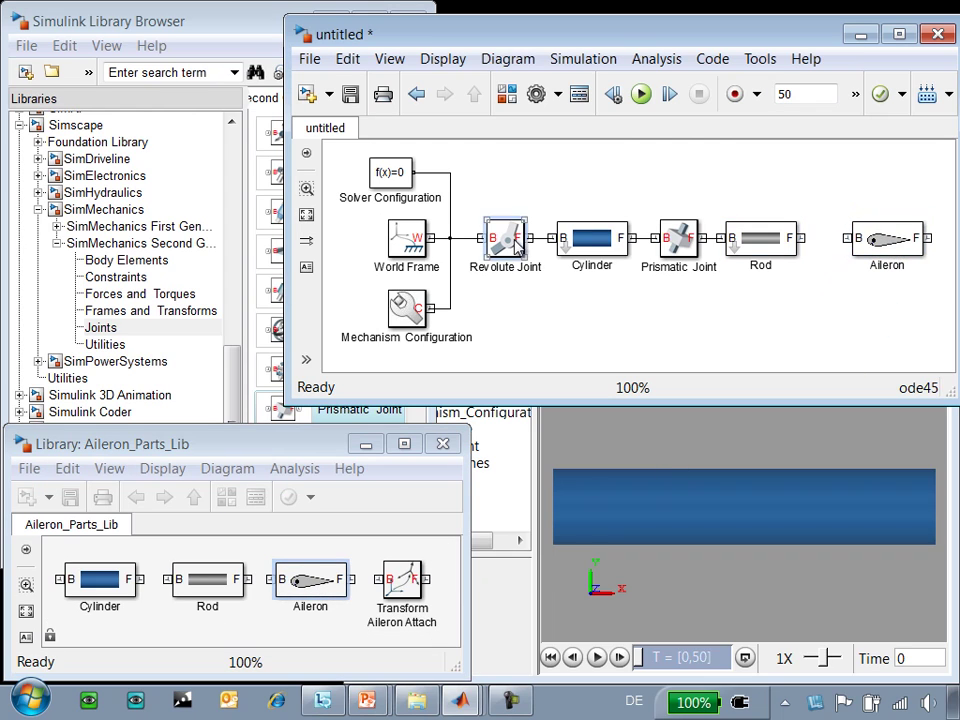
left_click_drag(513, 245, 920, 258)
left_click(902, 260)
left_click_drag(823, 245, 831, 245)
left_click(818, 240)
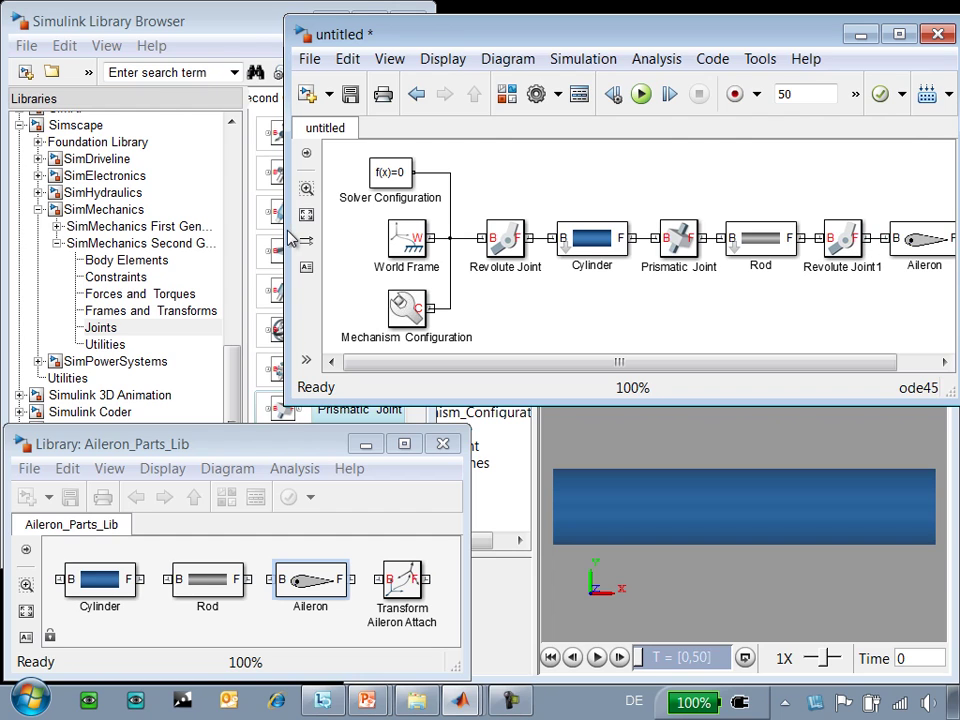
left_click_drag(287, 238, 212, 238)
left_click(840, 250)
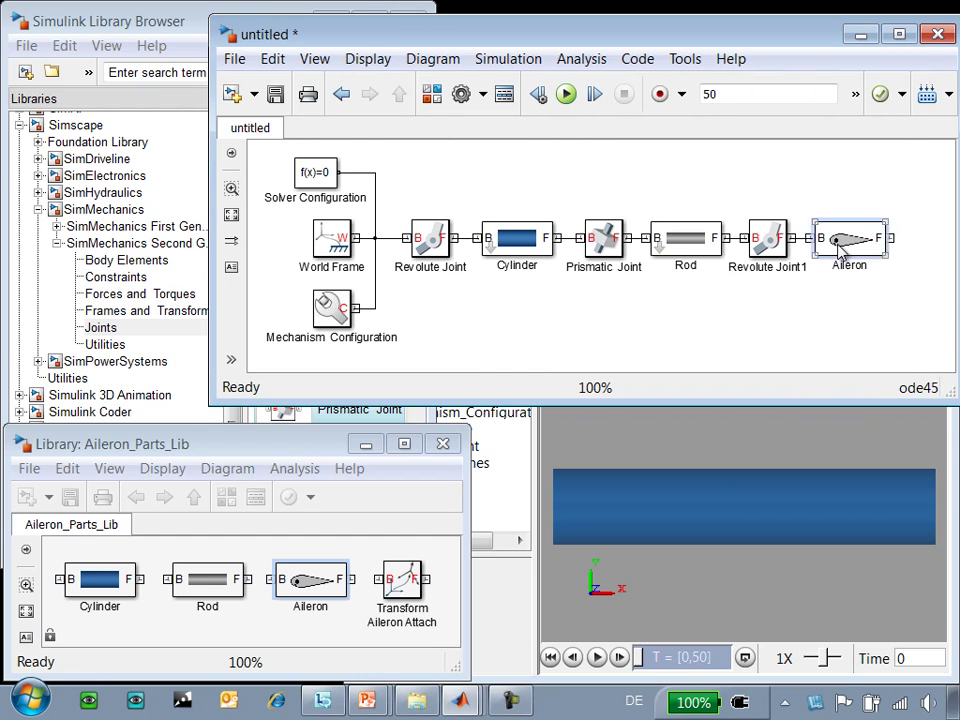
double_click(840, 250)
double_click(392, 177)
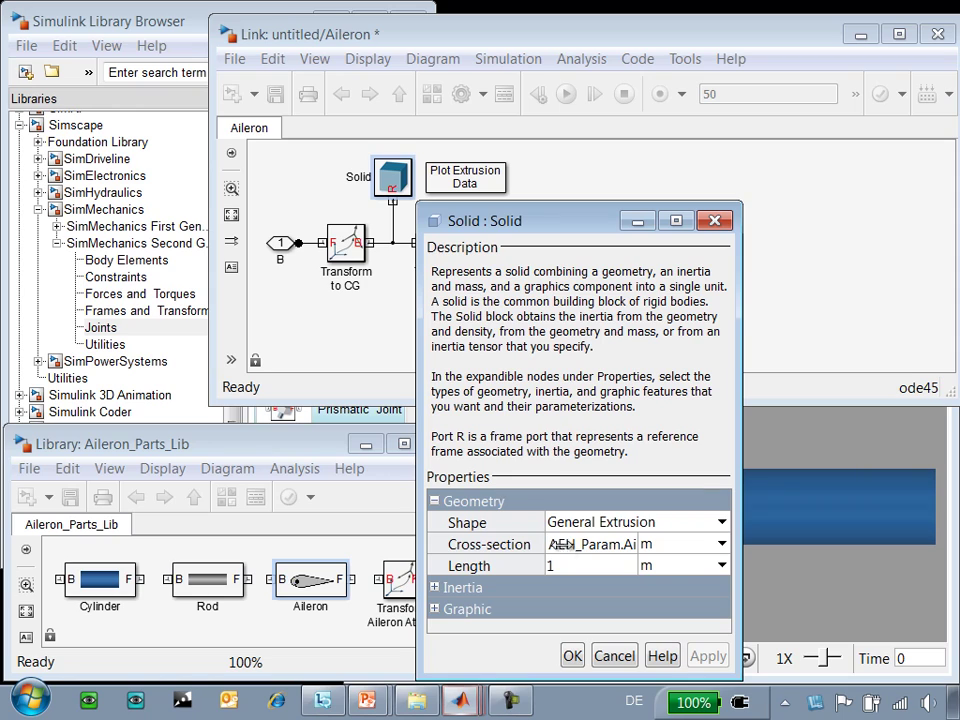
left_click(612, 656)
double_click(478, 188)
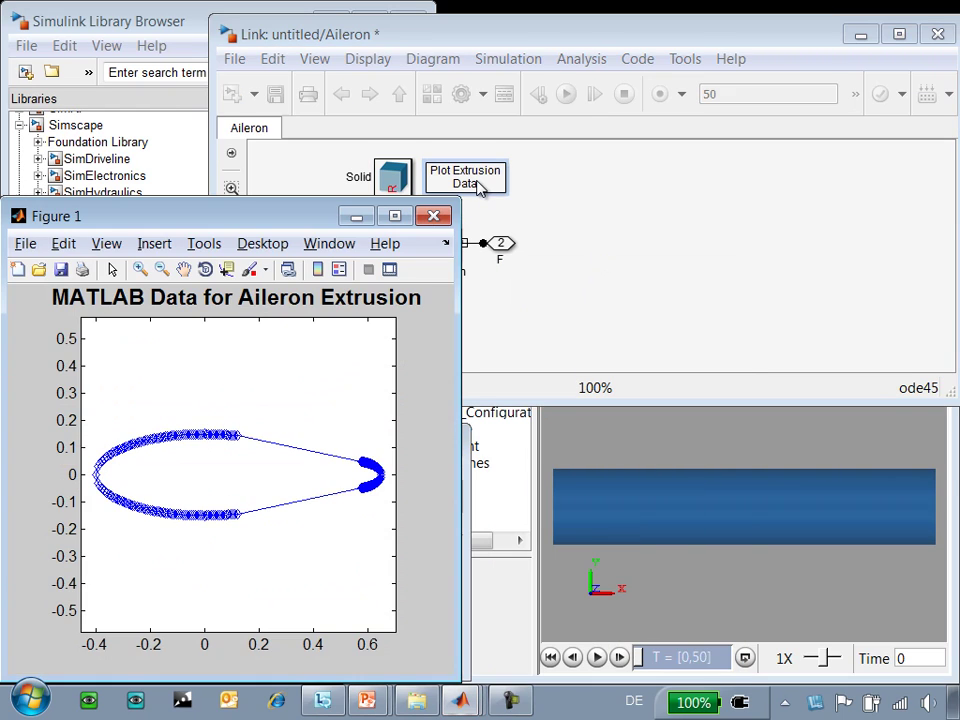
left_click(205, 269)
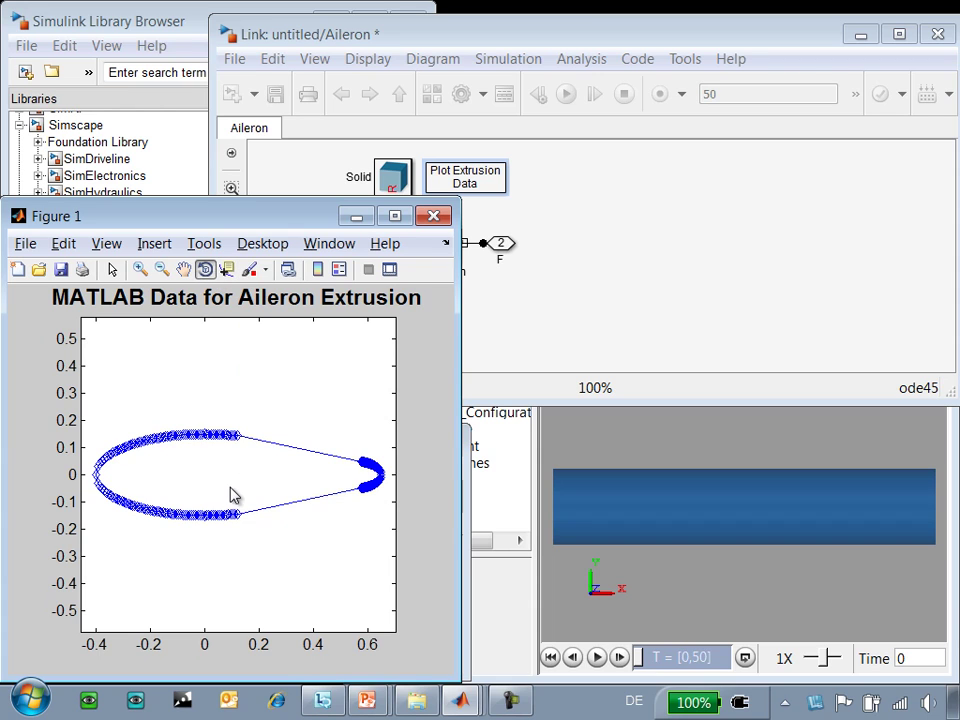
left_click_drag(208, 453, 281, 456)
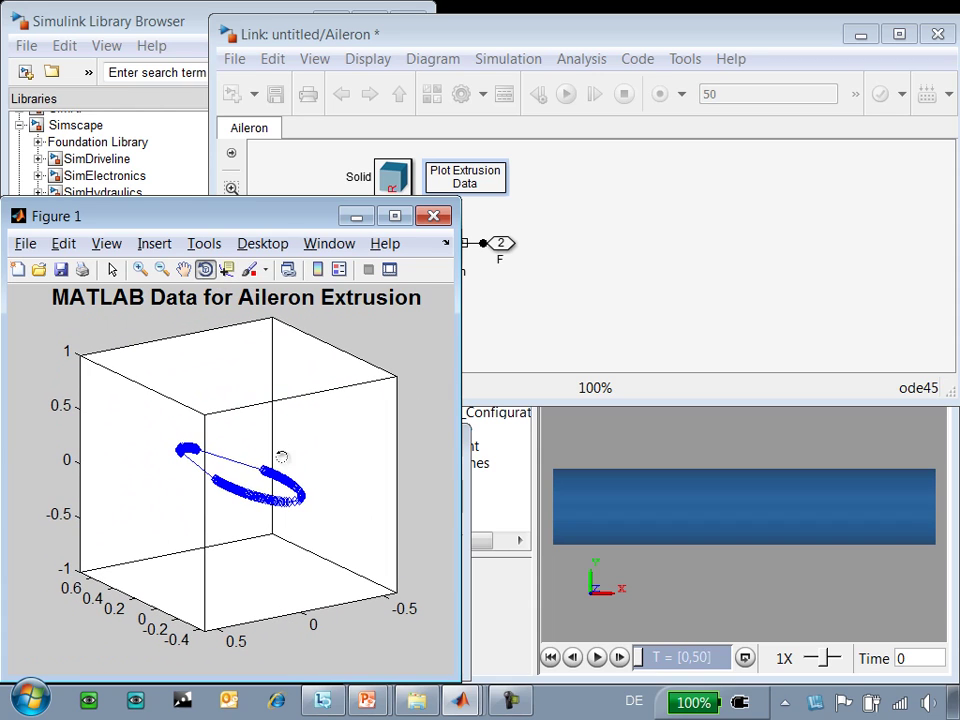
left_click(452, 216)
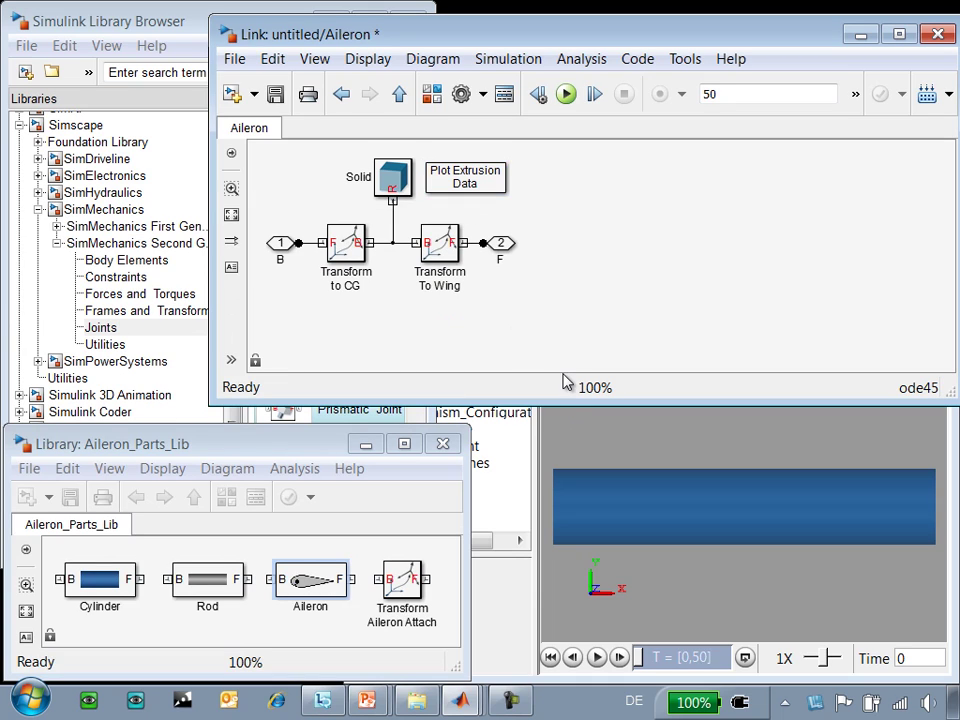
key("Escape")
Step: Copy a third Revolute Joint above the Aileron and link it to World Frame via Transform Aileron Attach
left_click(836, 250)
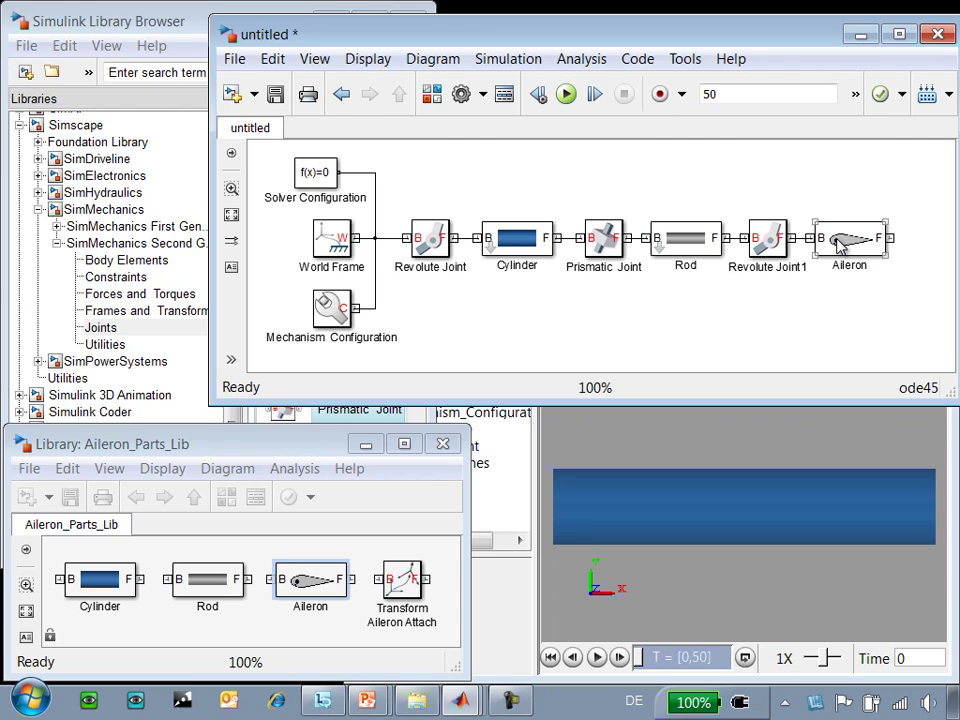
mouse_move(767, 243)
left_mouse_down()
mouse_move(780, 204)
mouse_move(770, 178)
mouse_move(692, 176)
mouse_move(902, 216)
mouse_move(892, 238)
left_mouse_up()
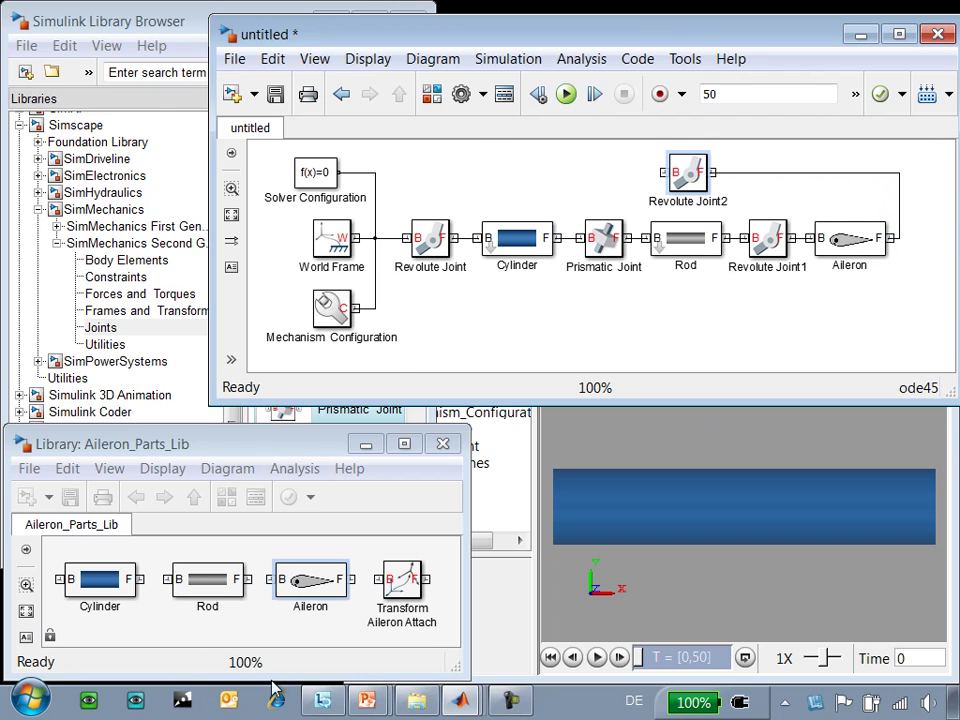
left_click(403, 615)
left_click_drag(399, 583, 428, 180)
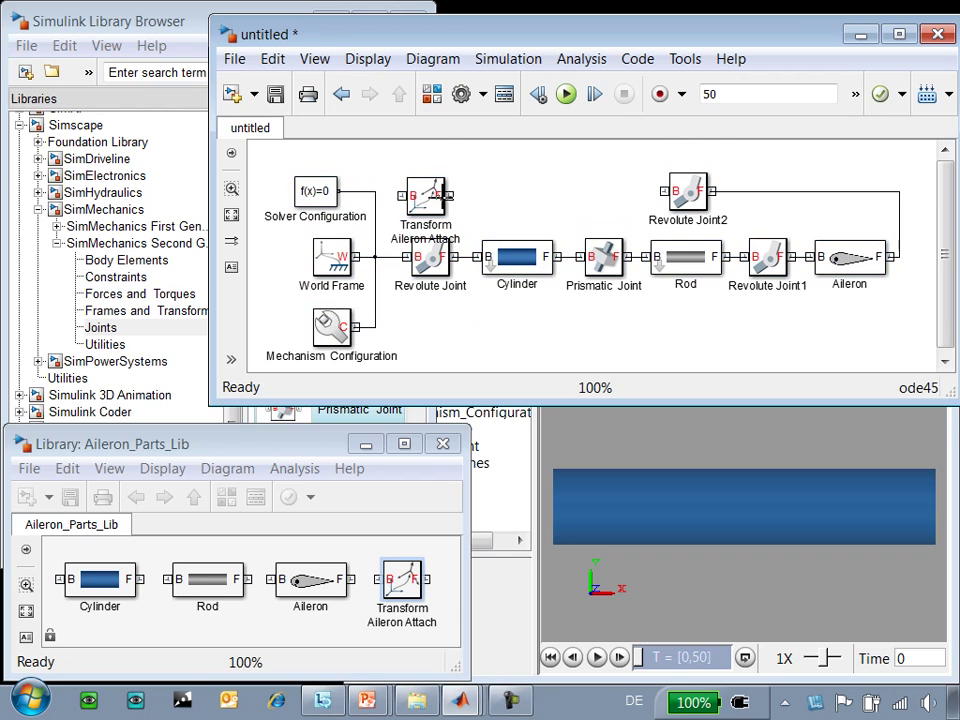
mouse_move(429, 190)
left_mouse_down()
mouse_move(443, 190)
mouse_move(442, 172)
mouse_move(428, 178)
mouse_move(393, 256)
left_mouse_up()
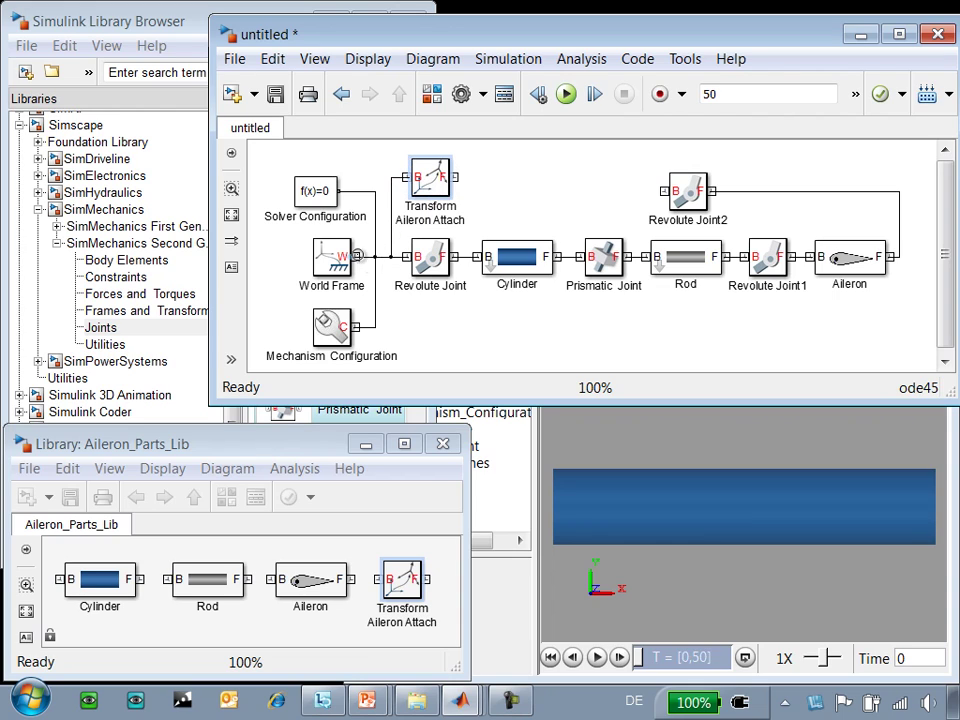
left_click_drag(458, 178, 665, 190)
Step: Run the linkage simulation and highlight the Aileron, Cylinder and Rod bodies in Mechanics Explorer
left_click(793, 216)
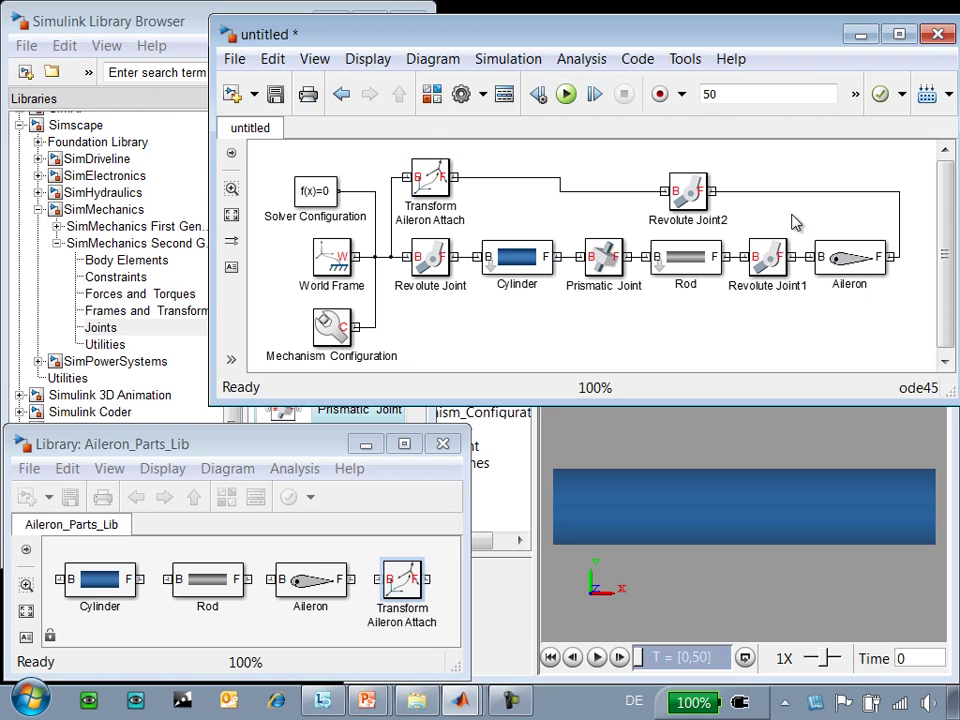
key("ctrl+t")
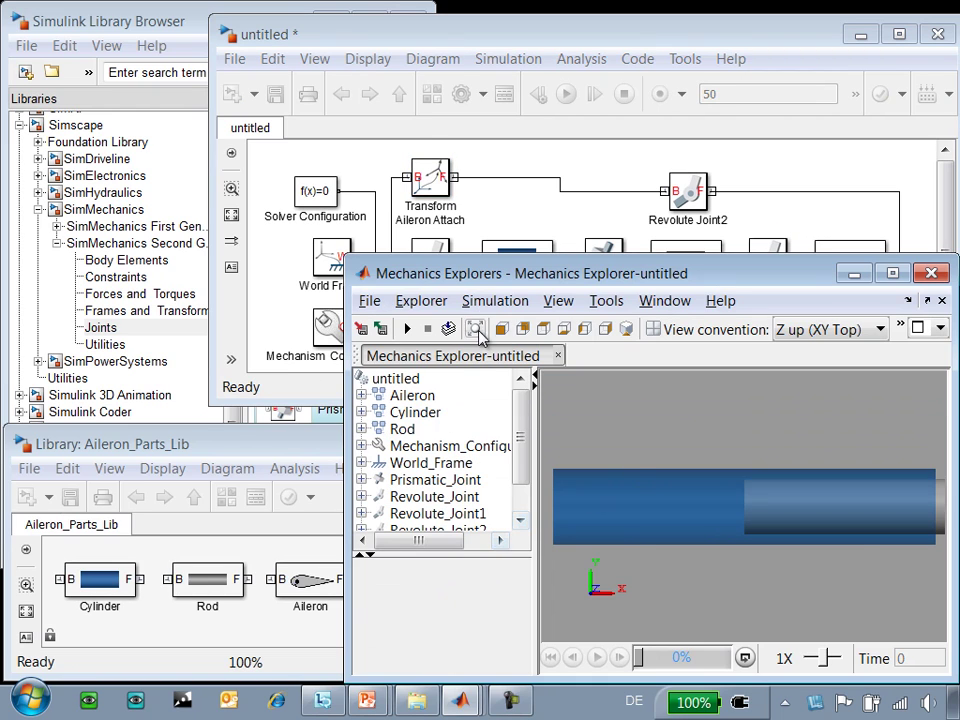
left_click(403, 396)
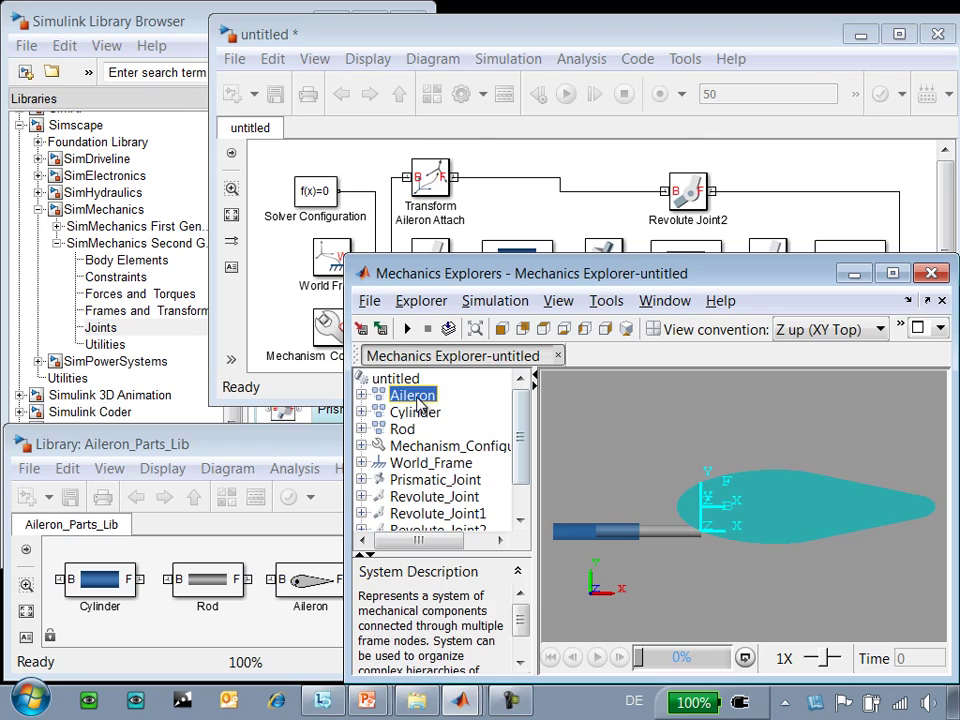
left_click(408, 413)
left_click(409, 428)
left_click(619, 441)
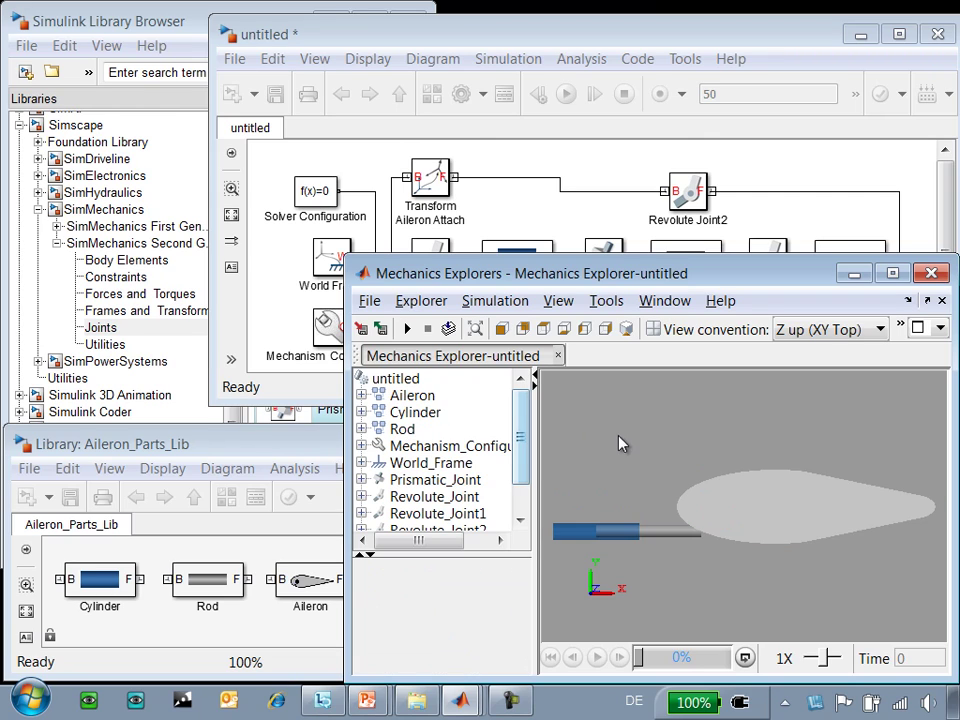
Step: Play the animation at 16X speed and rotate the 3-D view to see the aileron in perspective
left_click(407, 331)
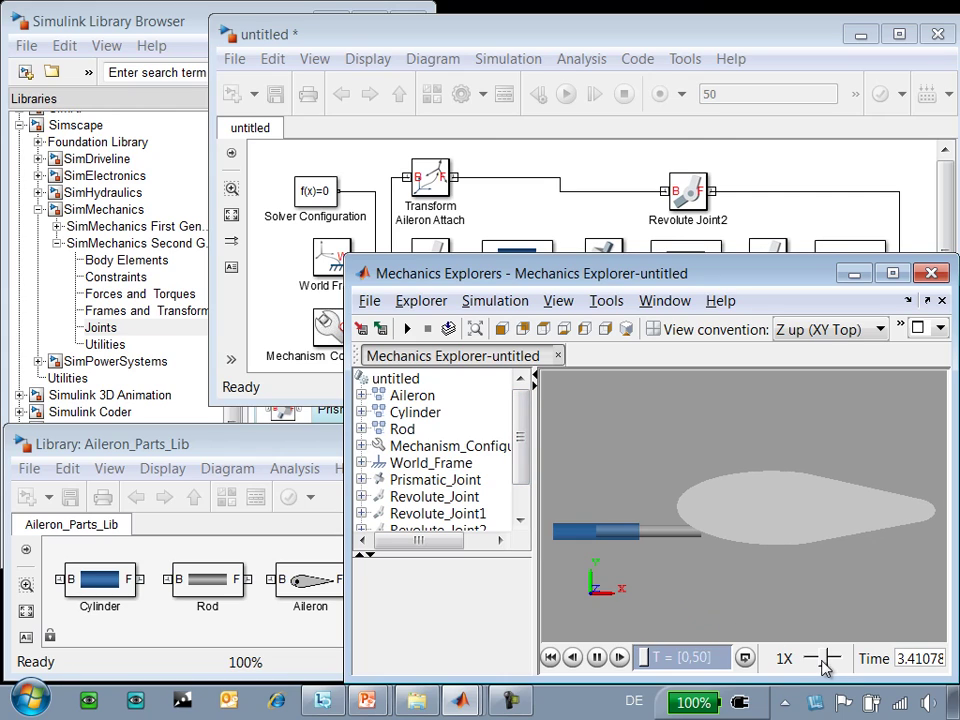
left_click_drag(827, 660, 840, 660)
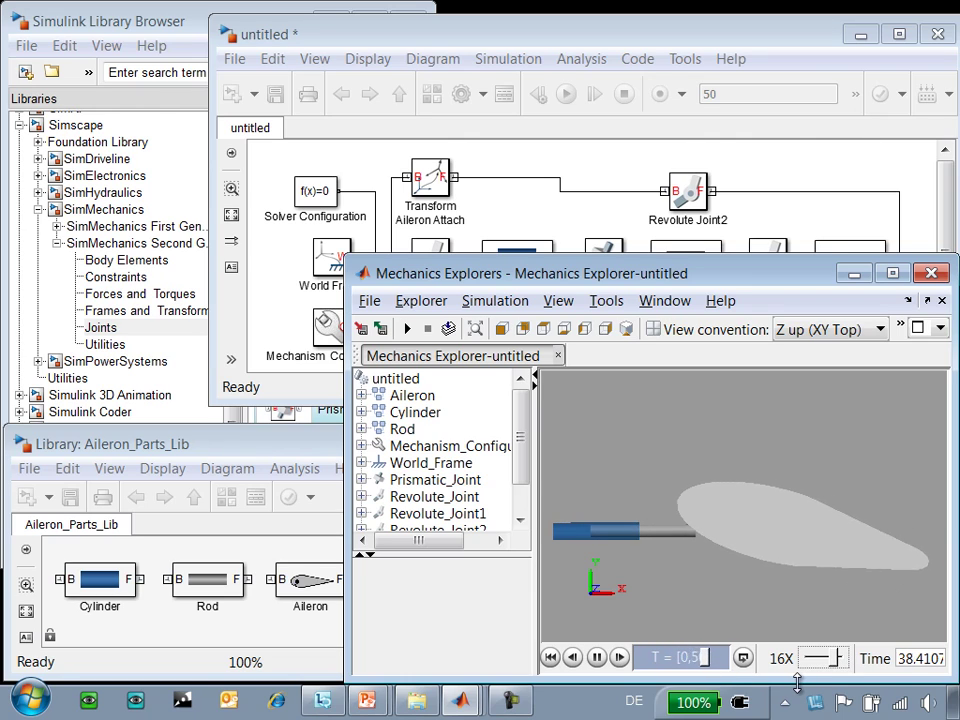
right_click(615, 474)
left_click(660, 523)
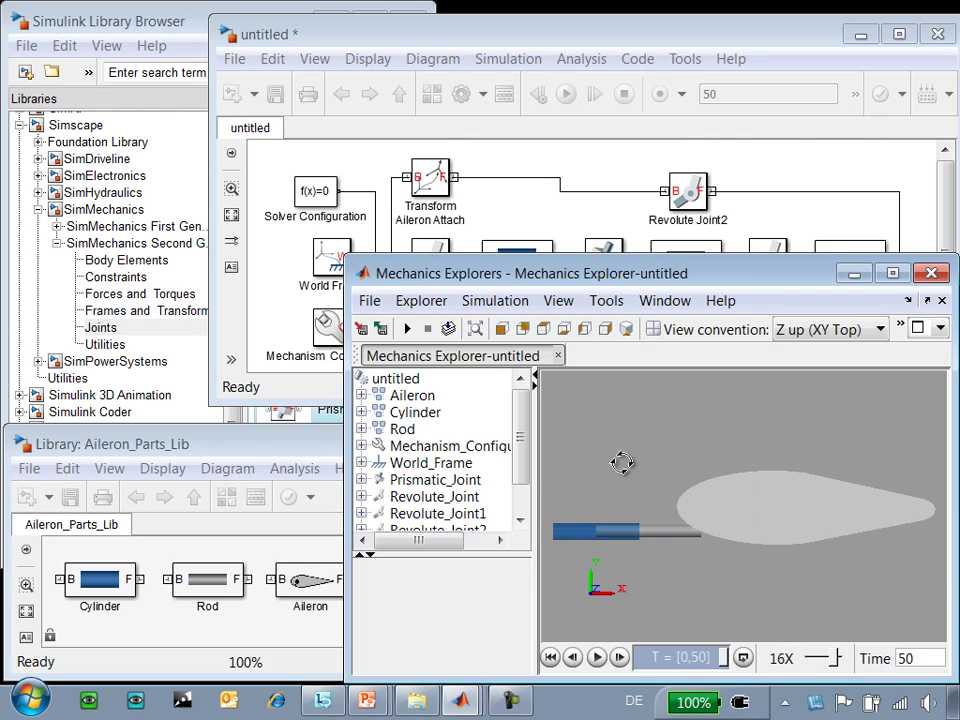
left_click_drag(621, 461, 640, 483)
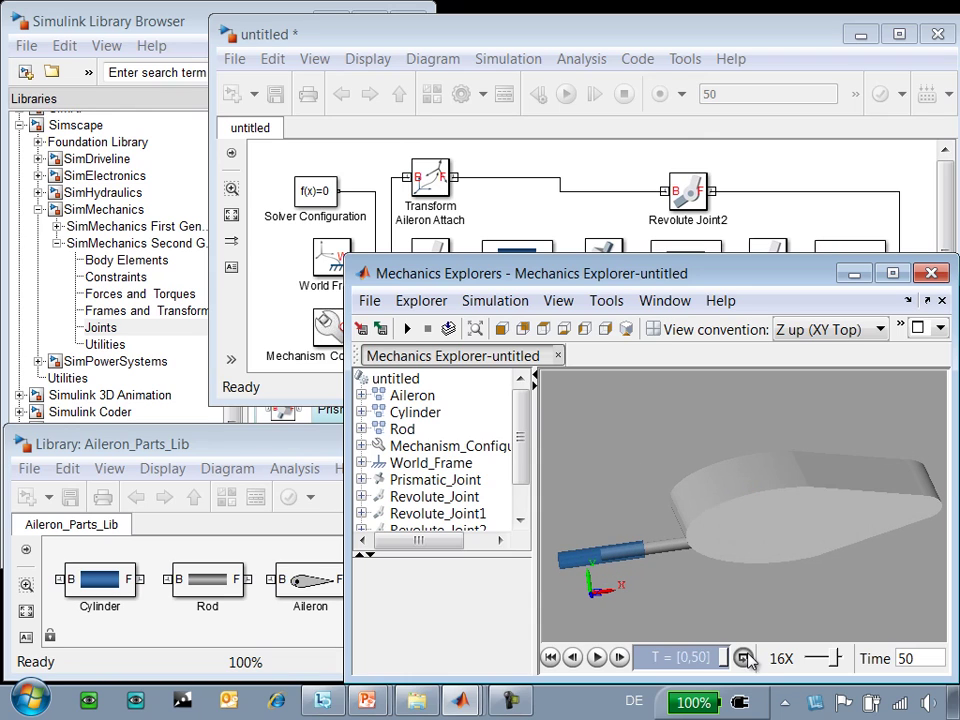
left_click(597, 657)
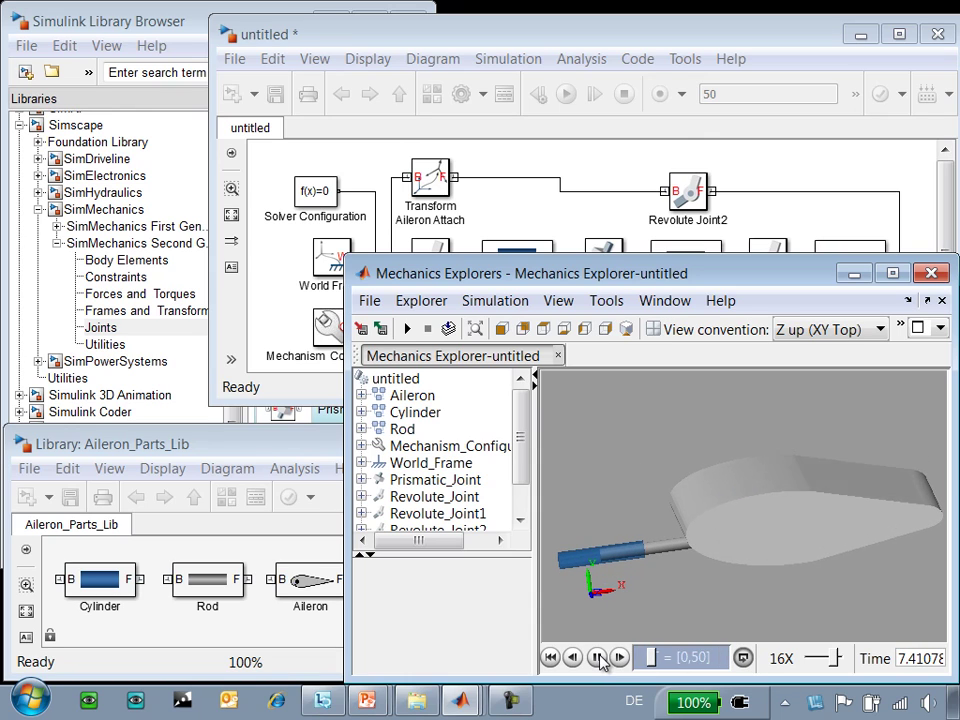
Step: Change the Mechanics Explorer background to light cyan and rewind the animation to time 0
right_click(606, 458)
left_click(619, 469)
left_click(605, 431)
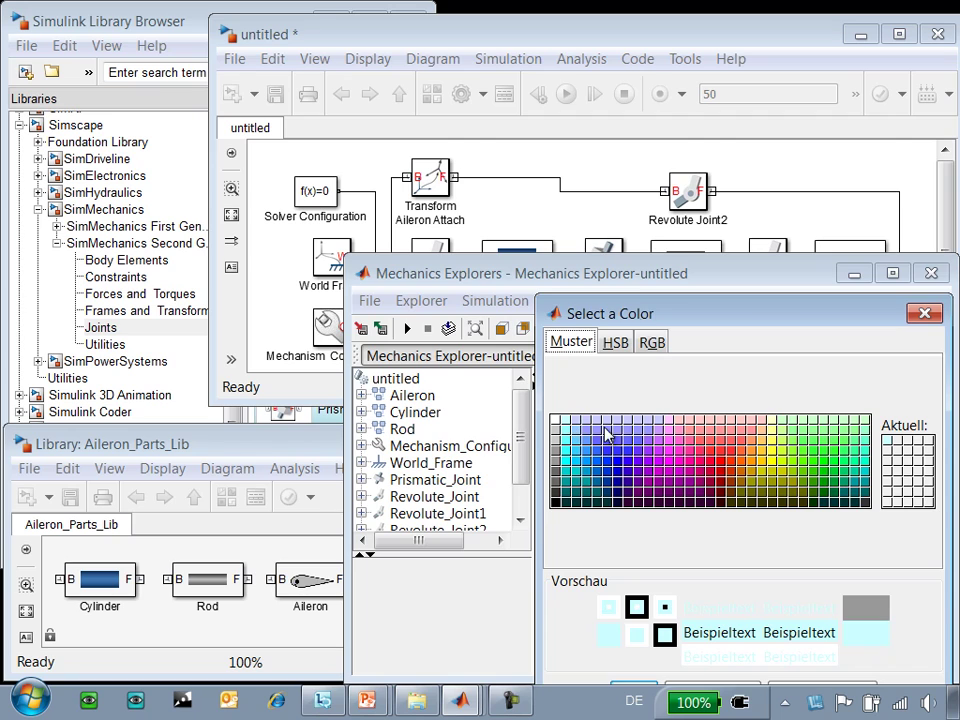
left_click_drag(650, 316, 611, 258)
left_click(600, 626)
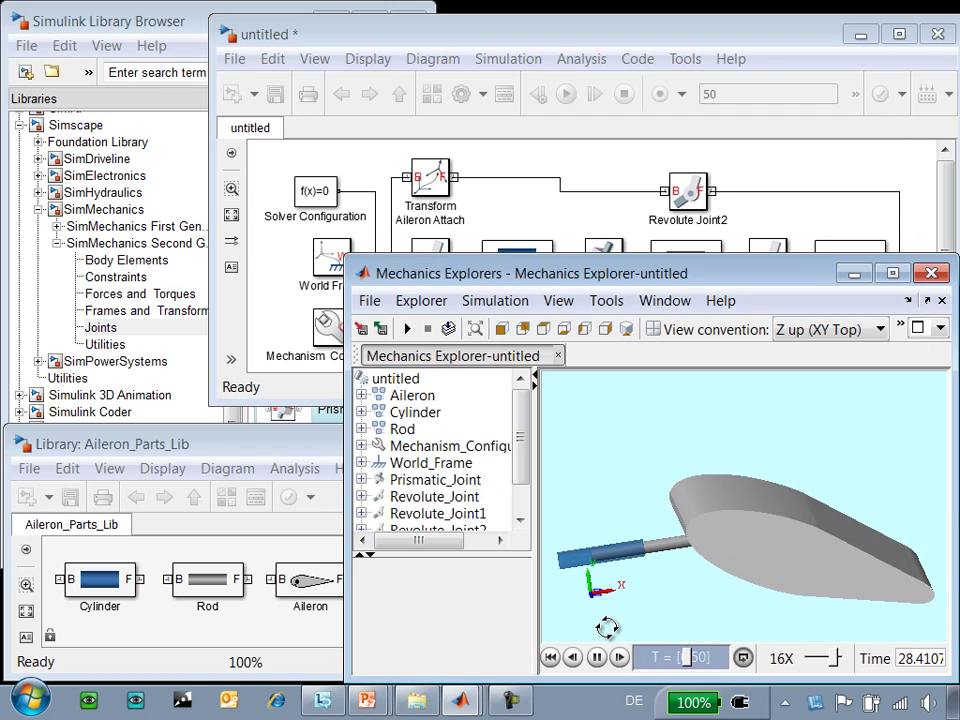
left_click(551, 657)
Step: Turn on position sensing so Revolute Joint2 outputs its angle q
left_click(735, 234)
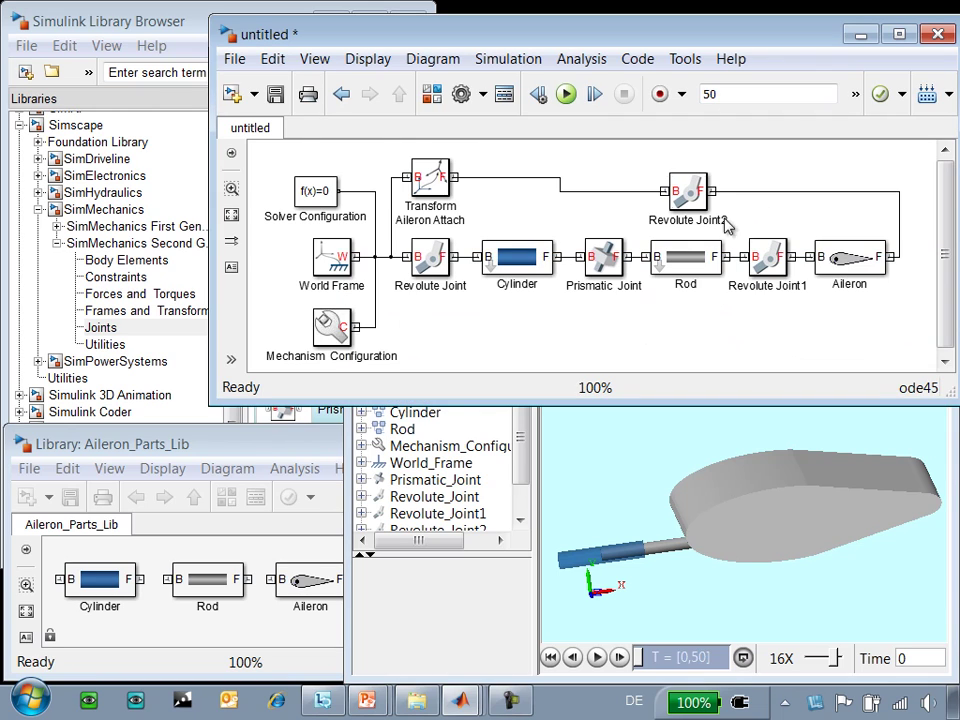
left_click_drag(688, 209, 689, 198)
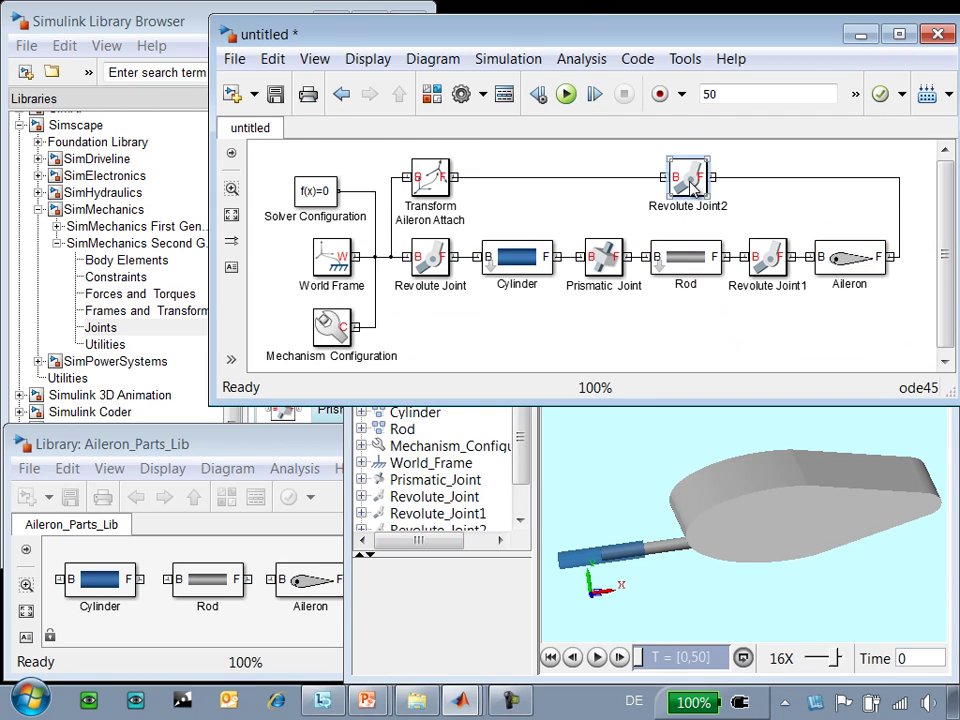
double_click(689, 182)
left_click(360, 463)
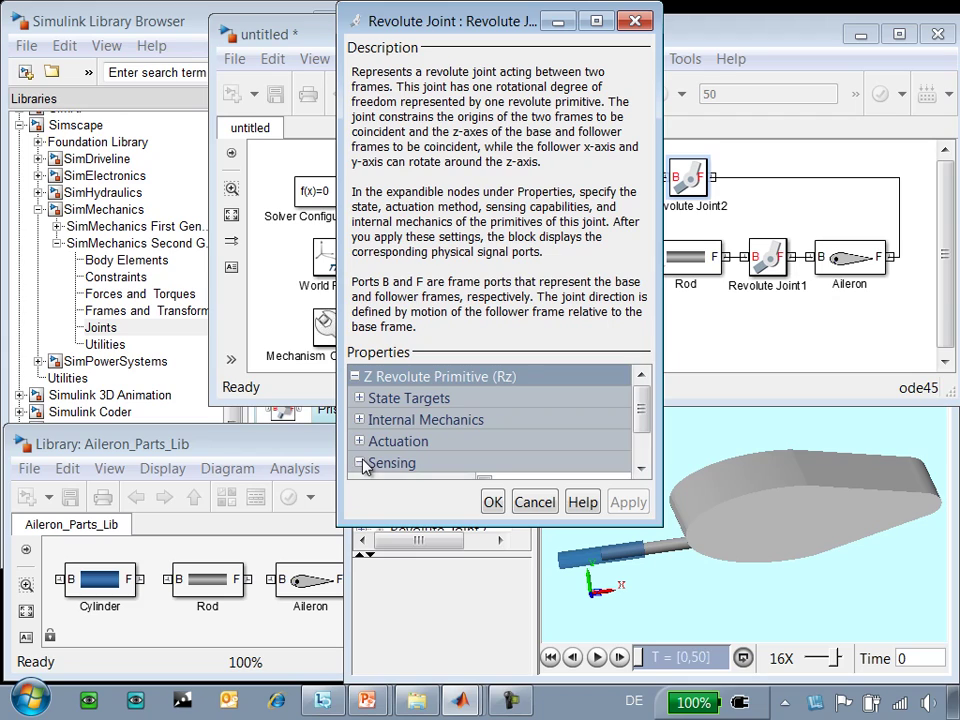
left_click(640, 452)
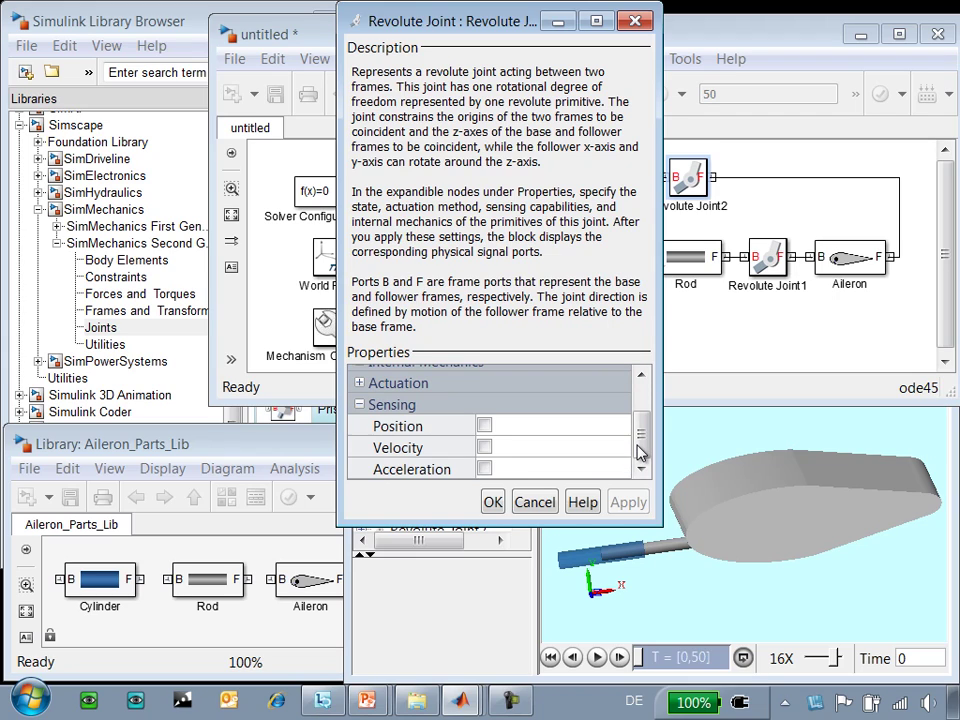
left_click(484, 427)
left_click(492, 501)
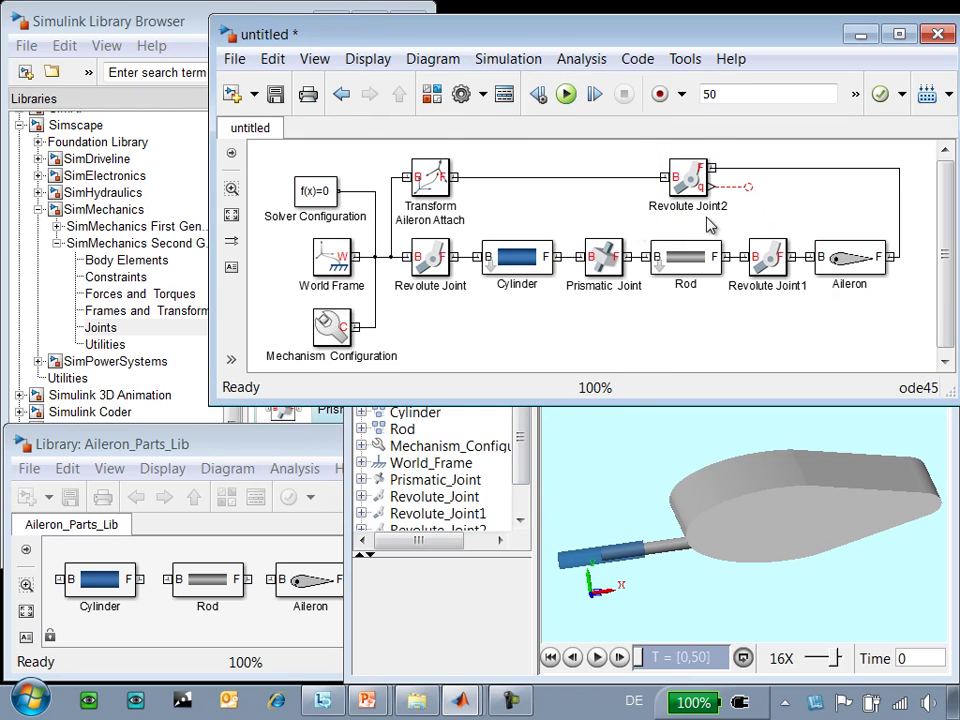
Step: Place a PS-Simulink Converter beside Revolute Joint2 and clear its output signal unit
left_click(148, 28)
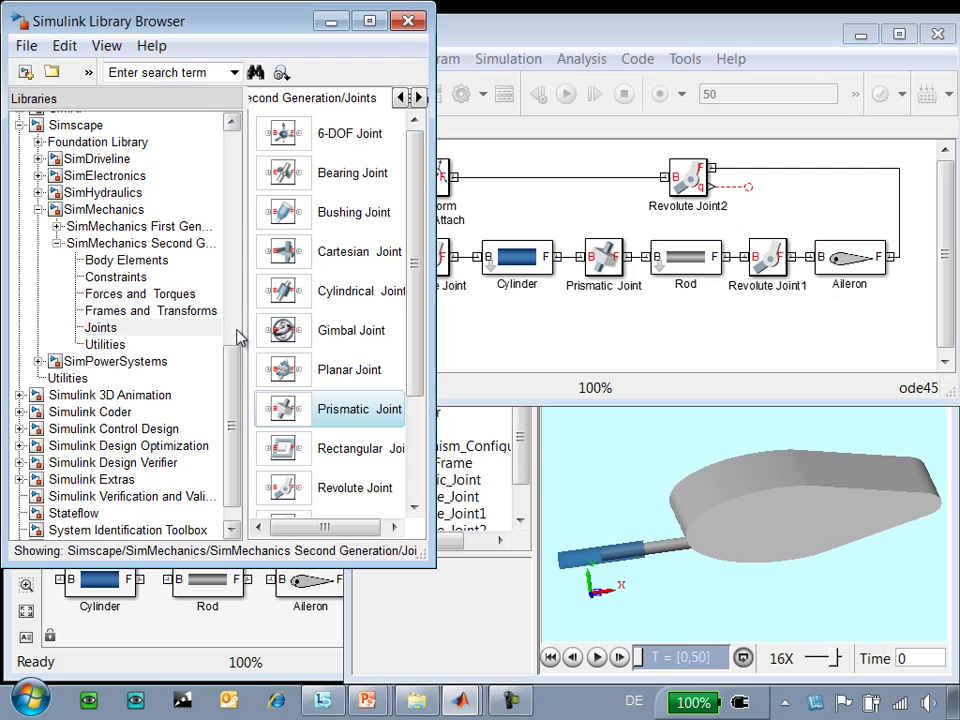
left_click_drag(240, 332, 240, 414)
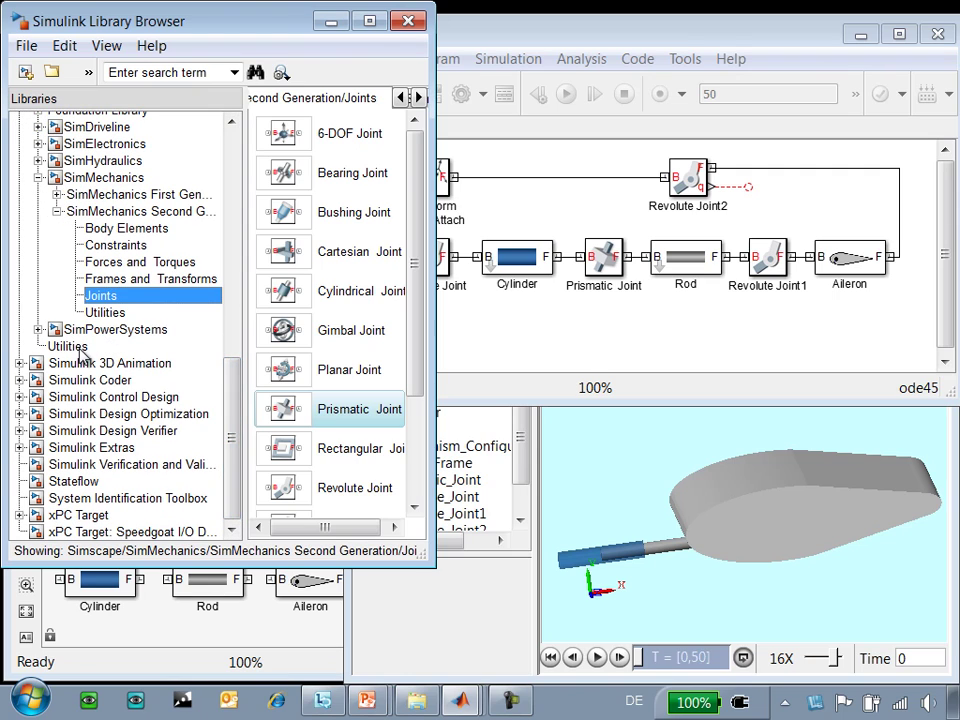
left_click(80, 350)
left_click_drag(288, 177, 770, 195)
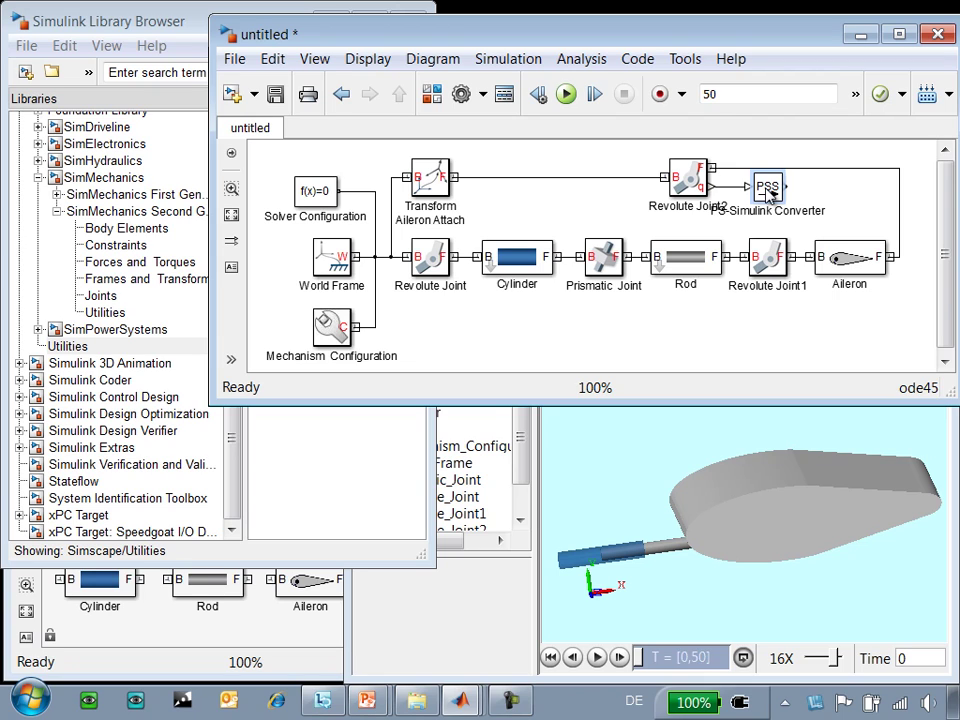
double_click(772, 192)
left_click(508, 426)
key("BackSpace")
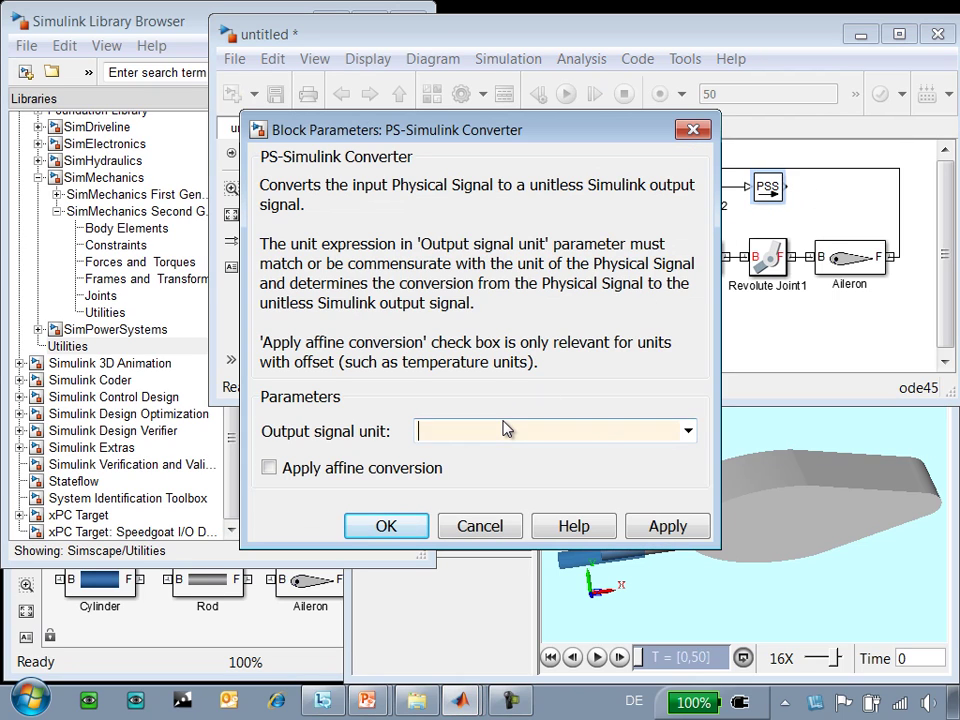
Step: Confirm the converter settings and add a Scope from Sinks at the converter's output
left_click(385, 525)
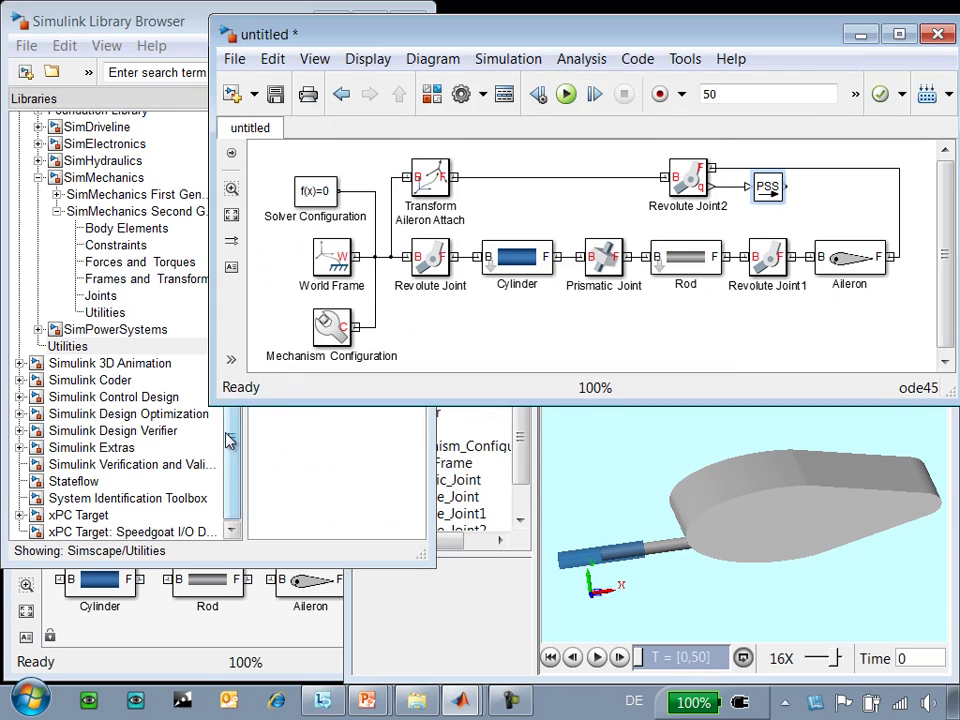
left_click(369, 516)
scroll(236, 210, "up", 10)
left_click(65, 340)
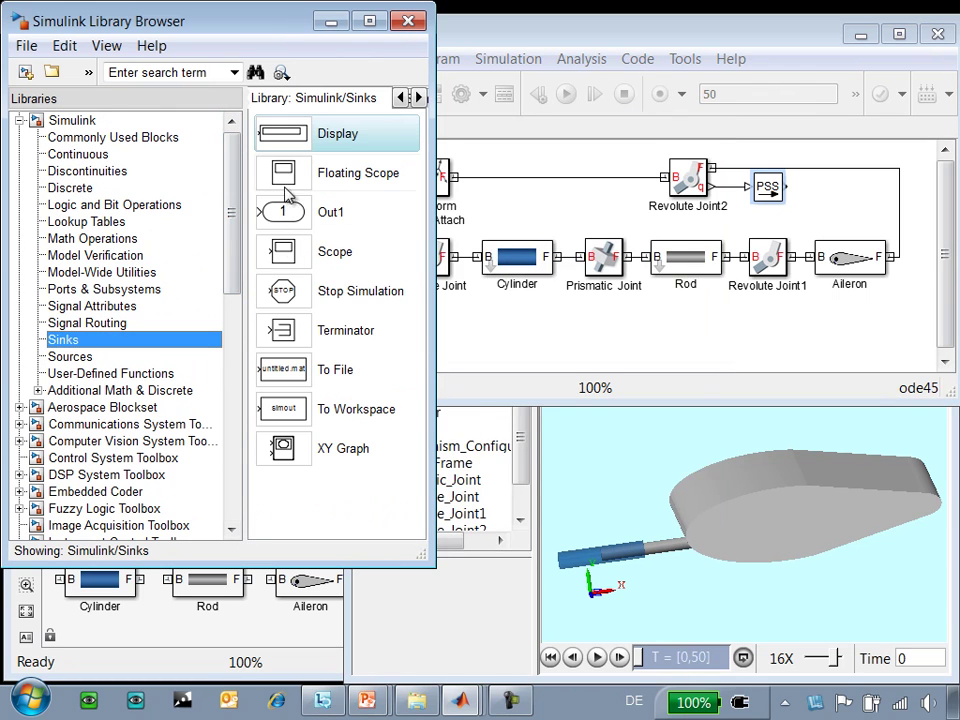
left_click_drag(288, 265, 765, 233)
left_click_drag(833, 193, 818, 187)
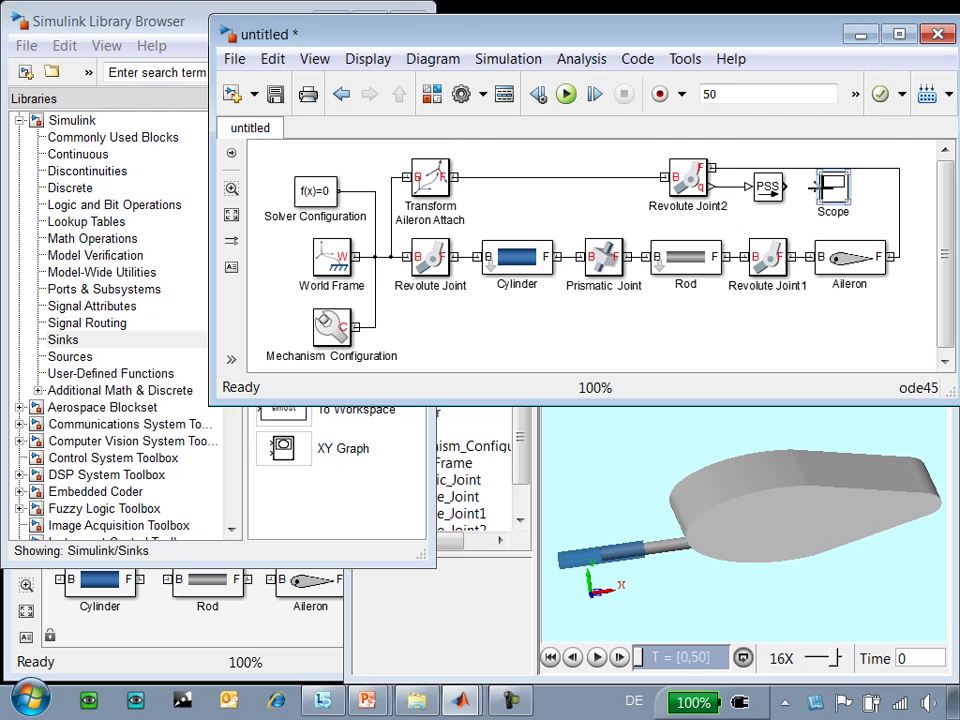
Step: Run the model and view the Scope plot of the angle dipping to about -24
double_click(833, 193)
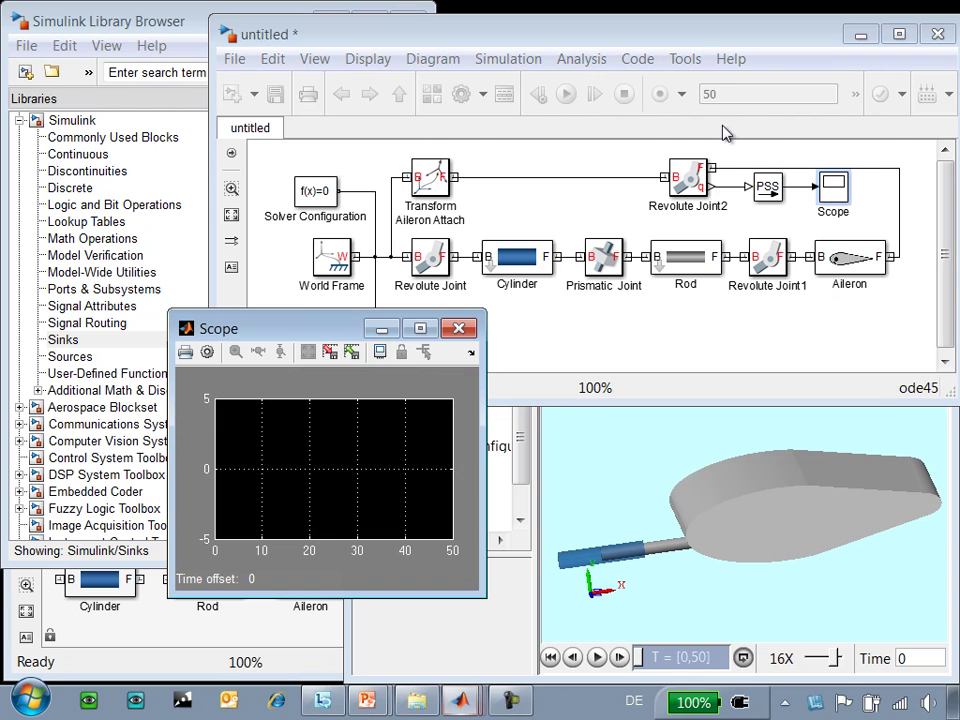
left_click(566, 94)
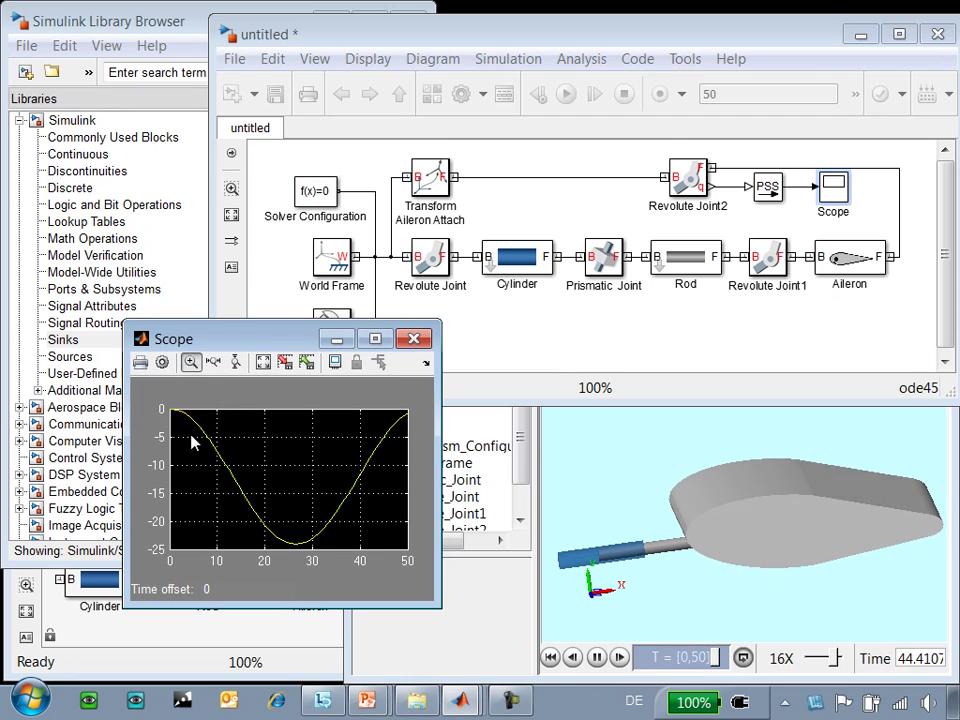
left_click_drag(232, 487, 255, 515)
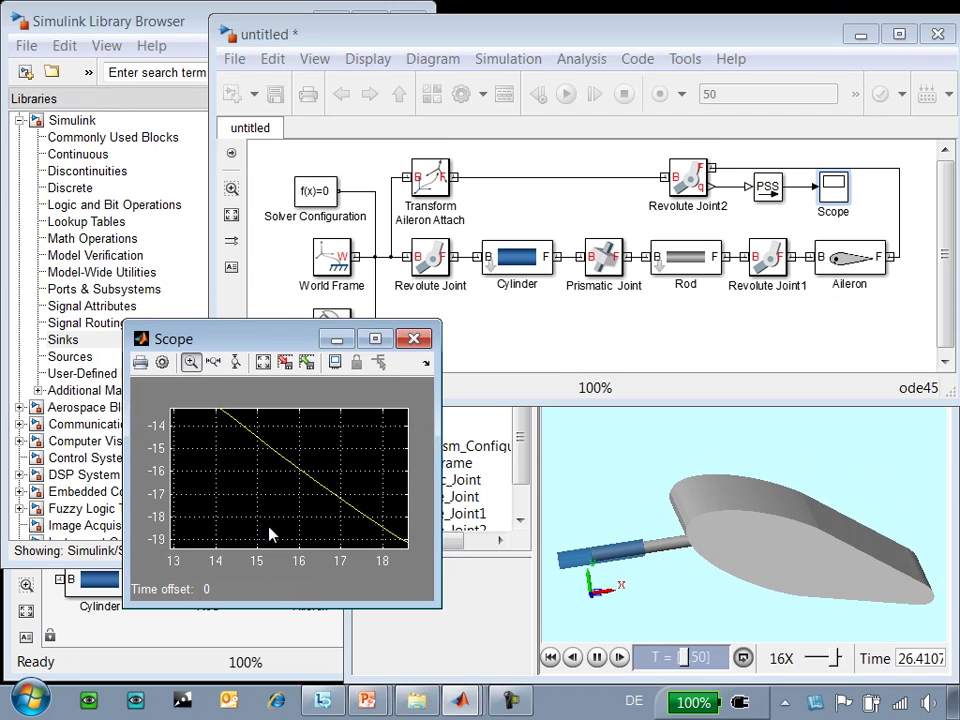
left_click(265, 364)
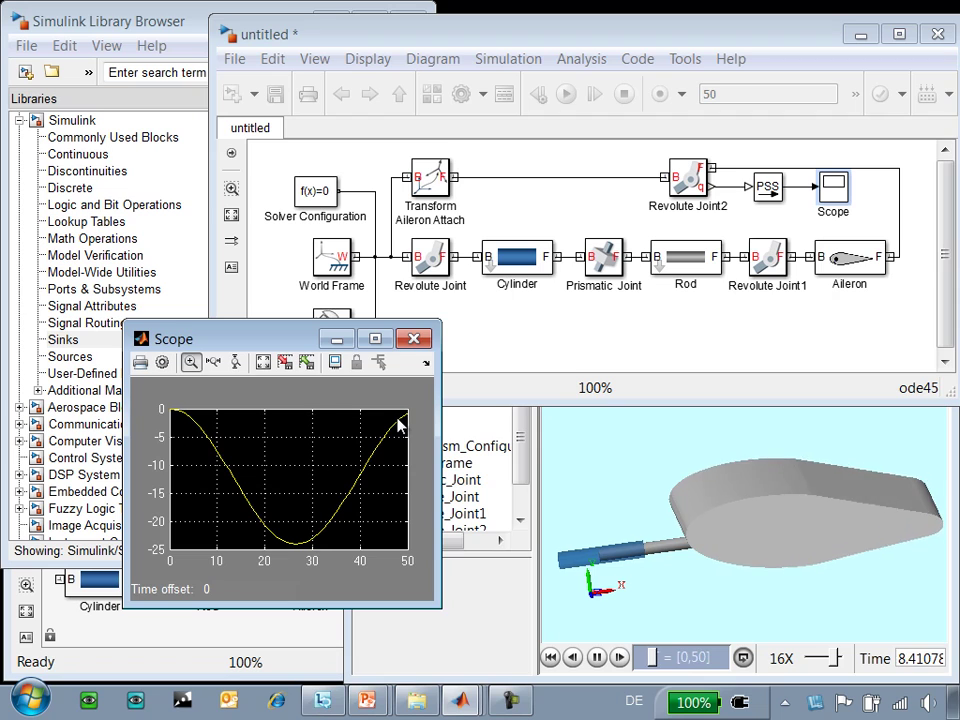
left_click(600, 341)
Step: Set the Prismatic Joint's actuation mode to Force
double_click(604, 260)
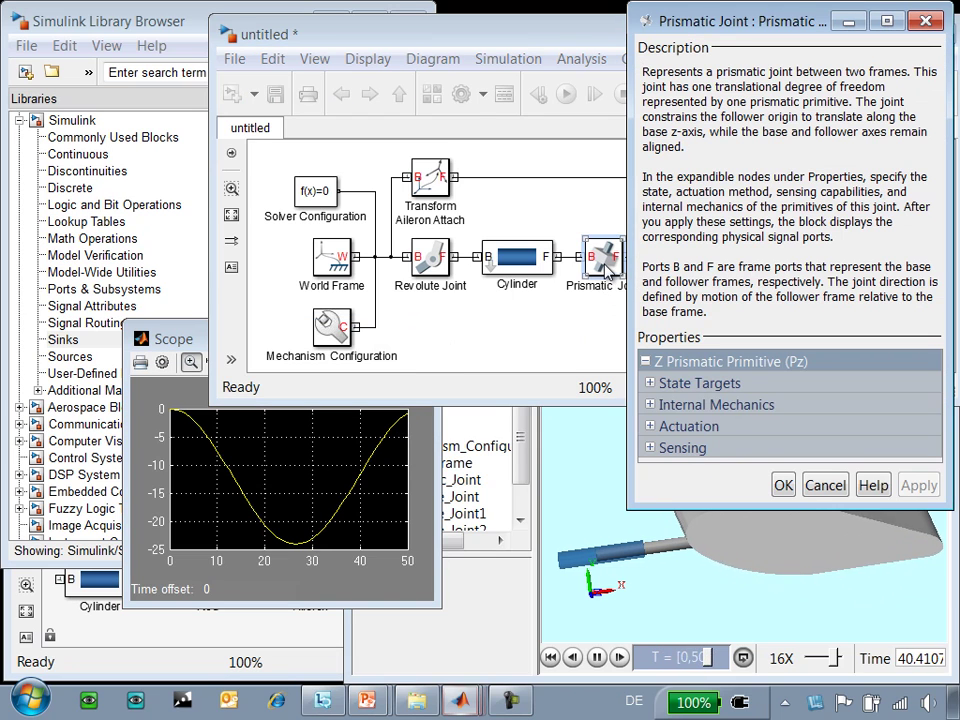
left_click(651, 426)
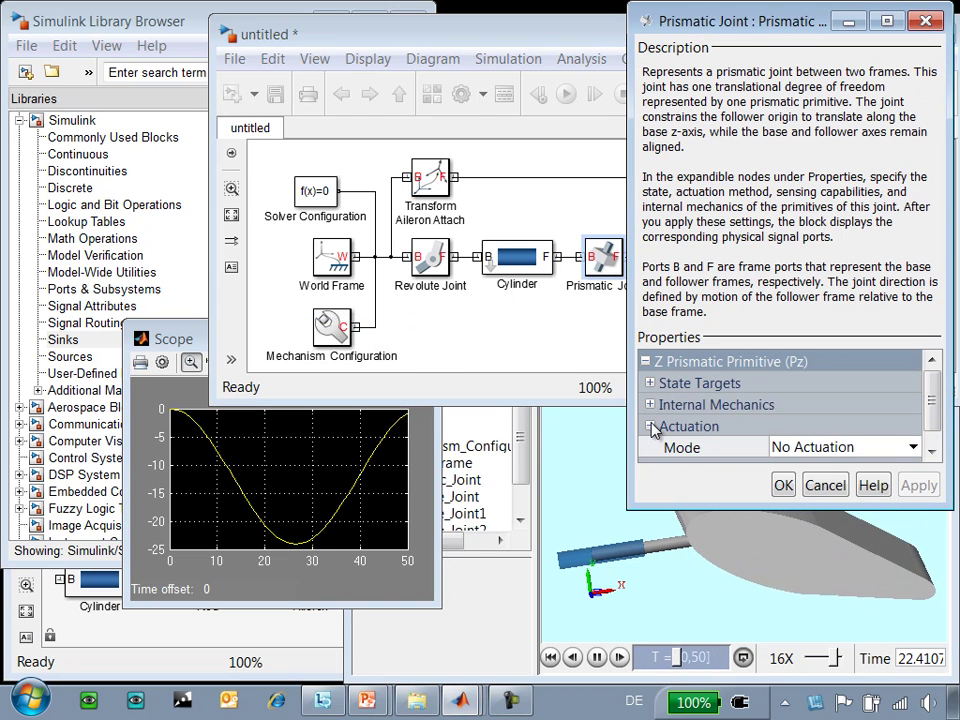
left_click(800, 448)
left_click(783, 487)
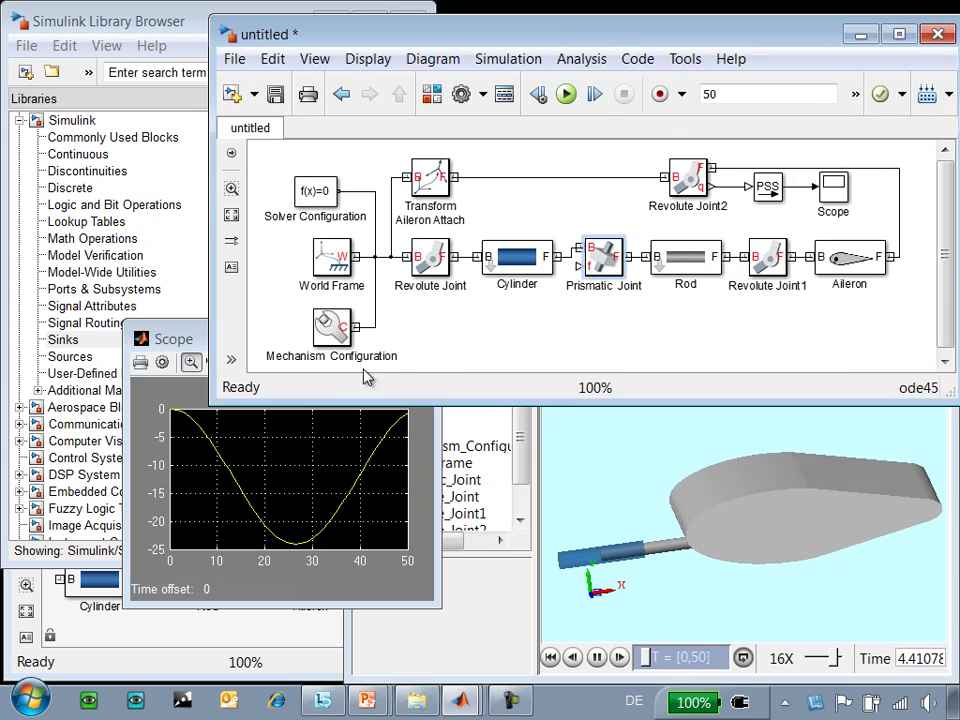
Step: Add a Step block with step time 20 and final value 2
left_click(155, 77)
left_click(62, 357)
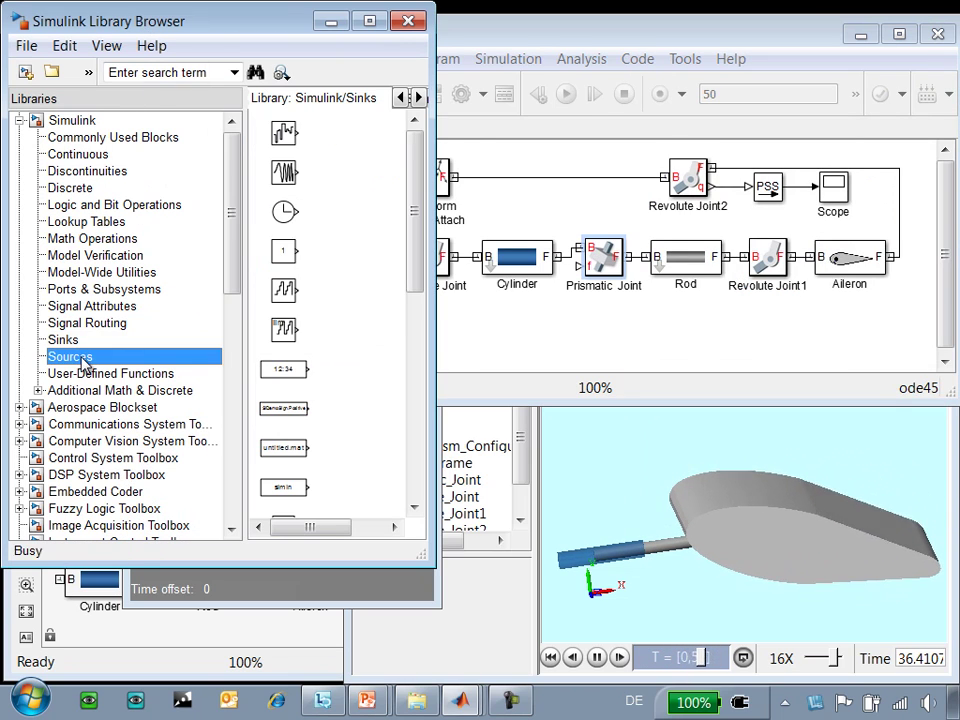
scroll(416, 428, "down", 3)
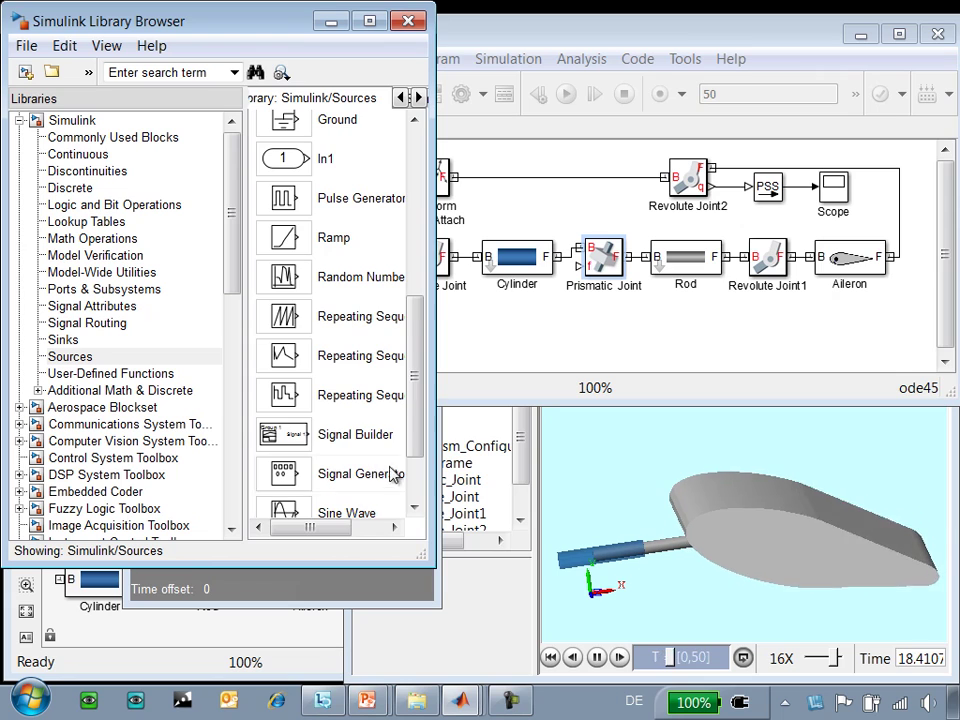
scroll(360, 490, "down", 1)
left_click_drag(335, 455, 502, 334)
double_click(503, 336)
type("2")
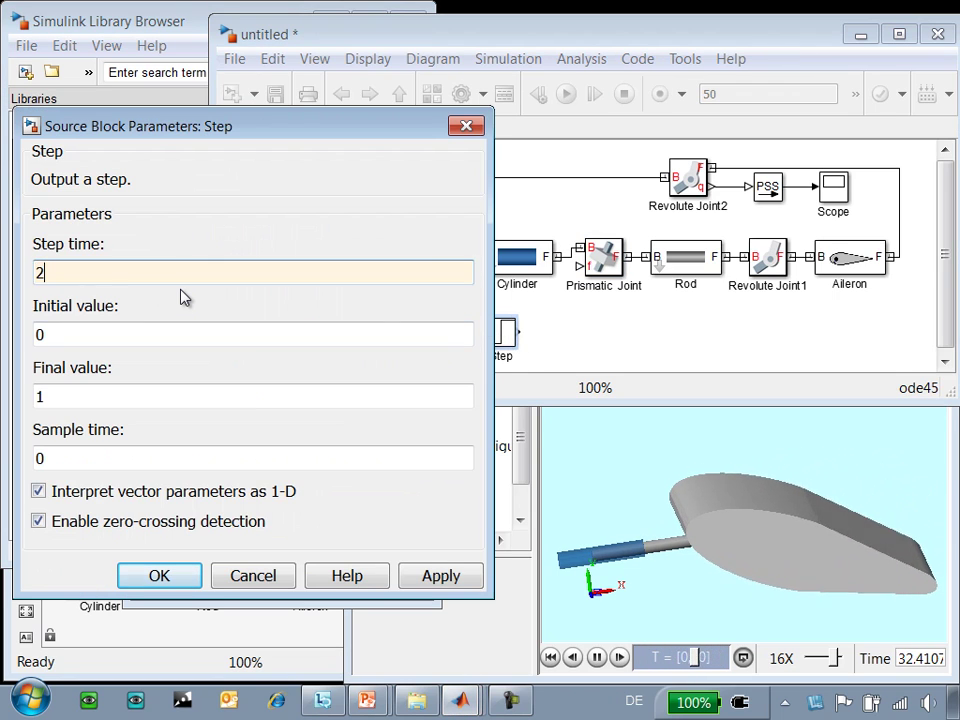
type("0")
key("Tab")
key("Tab")
type("2")
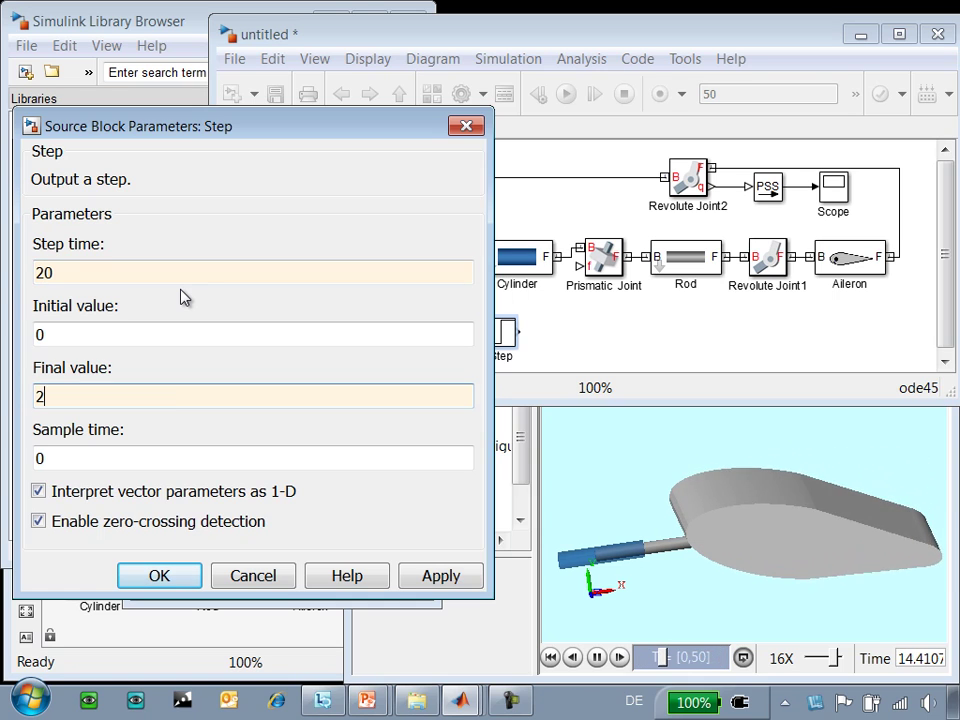
left_click(157, 575)
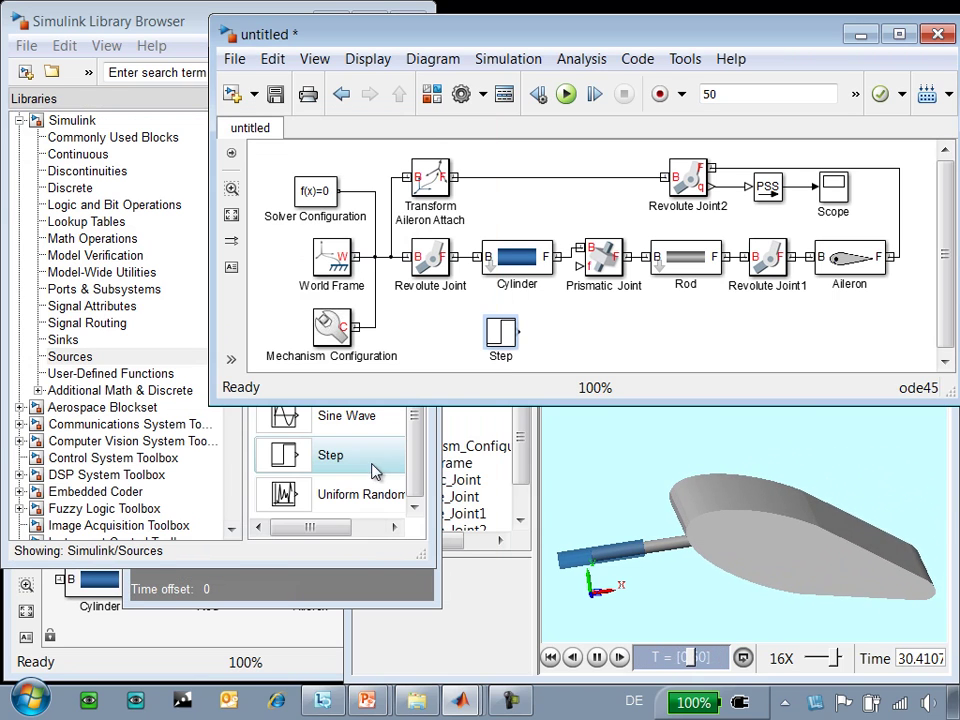
left_click(525, 278)
Step: Place a Simulink-PS Converter after the Step and wire it to the Prismatic Joint's force input
left_click(172, 375)
scroll(125, 345, "down", 15)
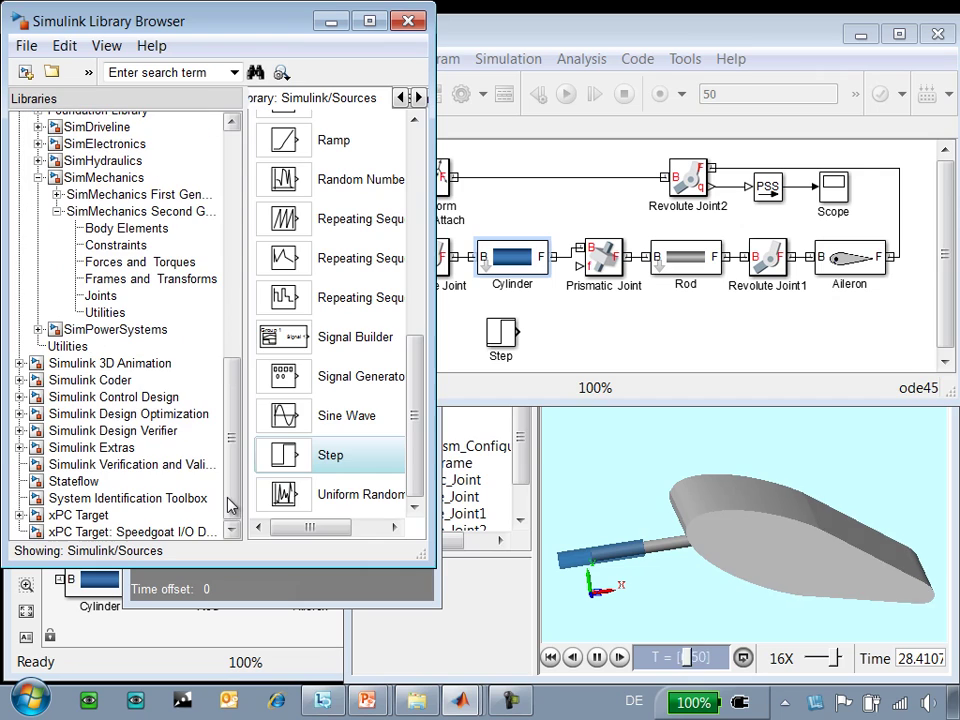
left_click(75, 348)
left_click(300, 173)
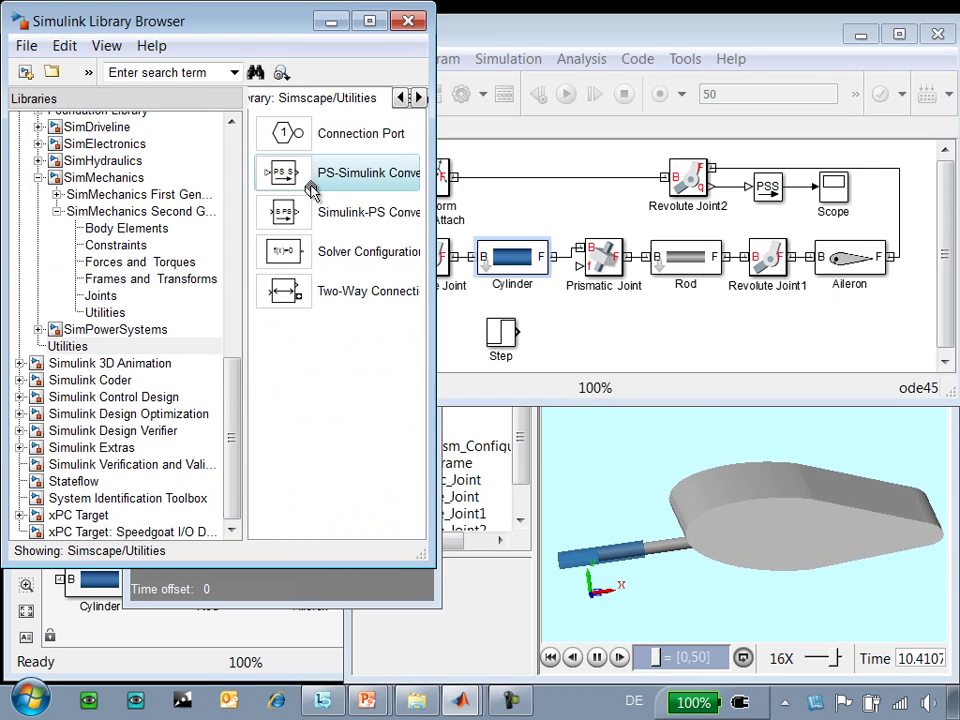
left_click_drag(280, 213, 553, 340)
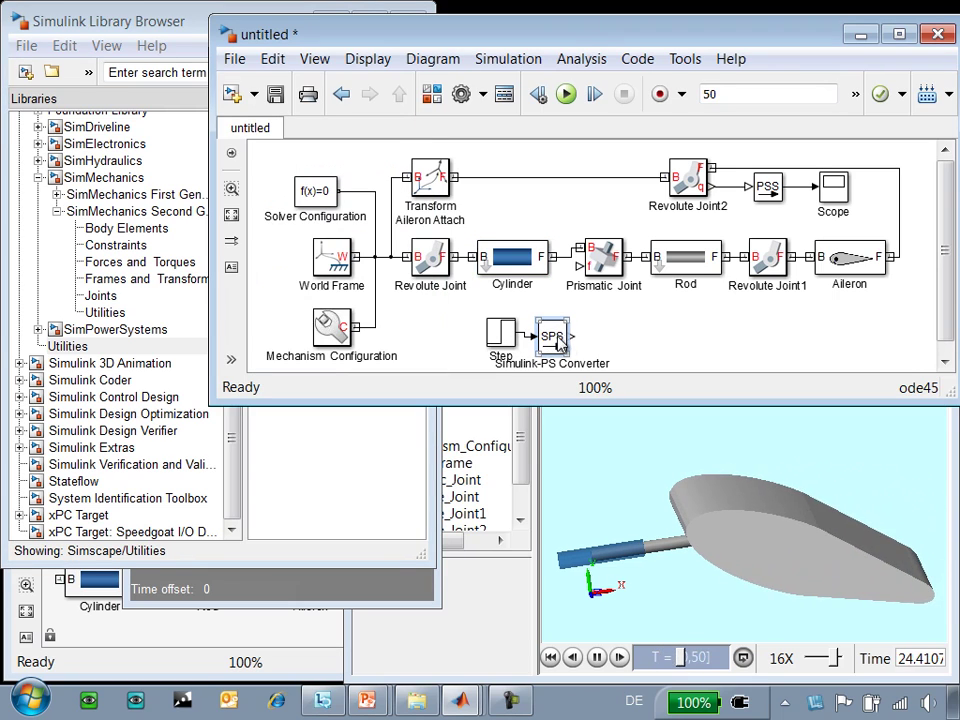
mouse_move(558, 343)
left_click_drag(602, 282, 604, 290)
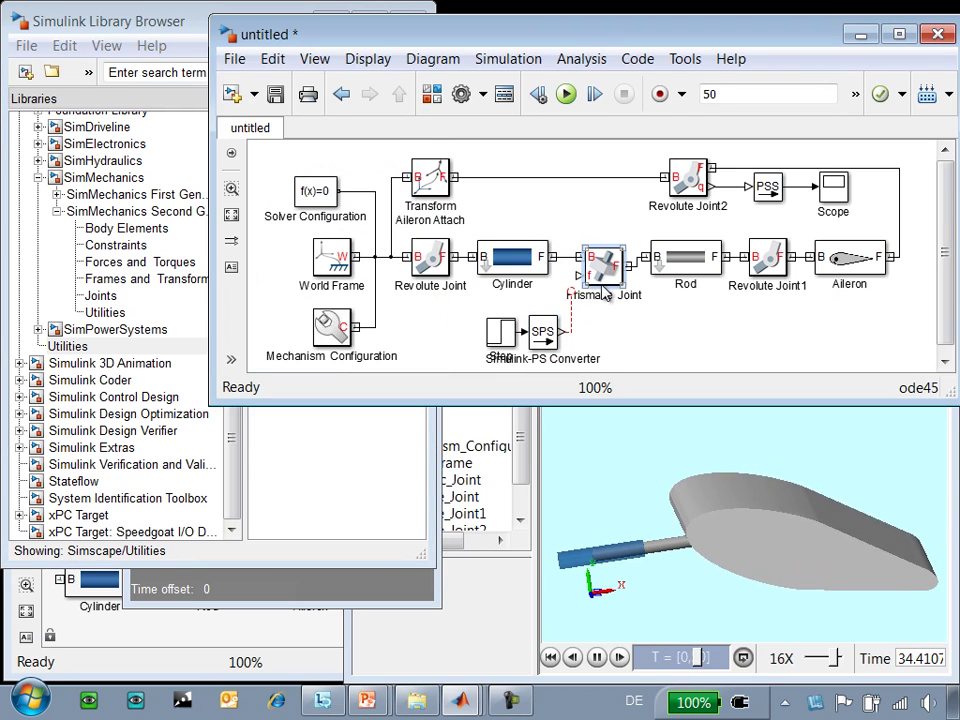
left_click(569, 295)
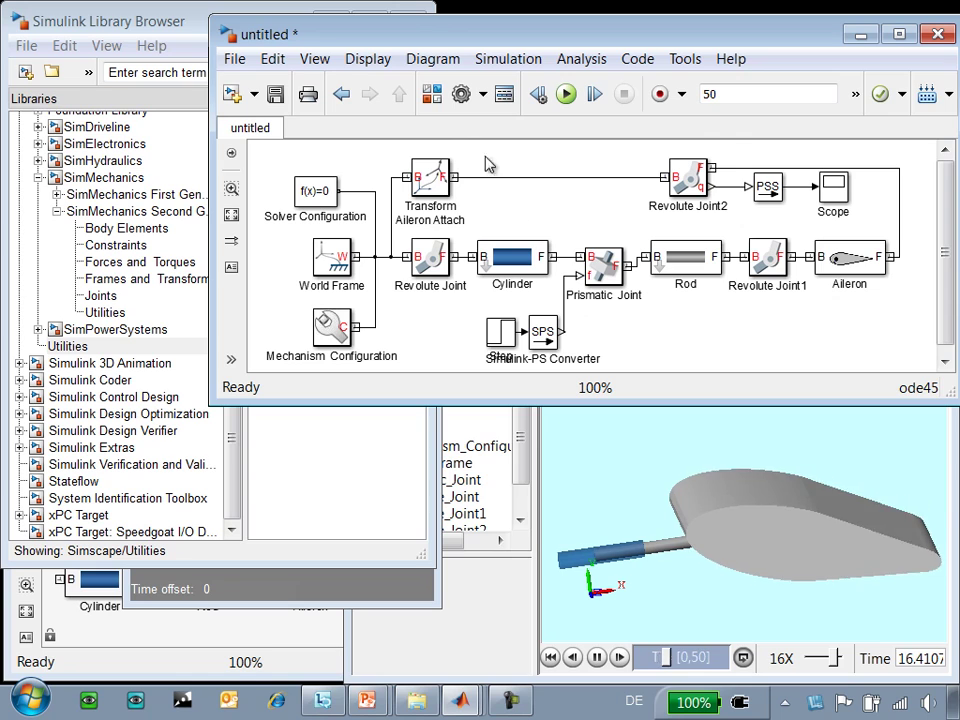
Step: Rerun the simulation and check the Scope angle curve dipping to about -22 then rising past 20
left_click(566, 94)
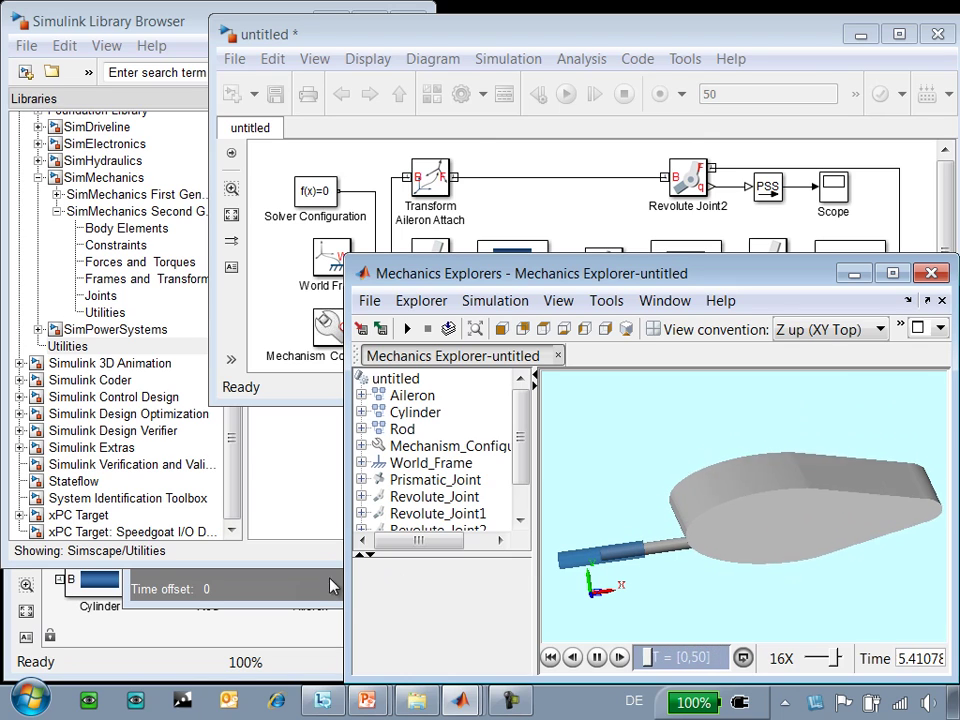
left_click(332, 580)
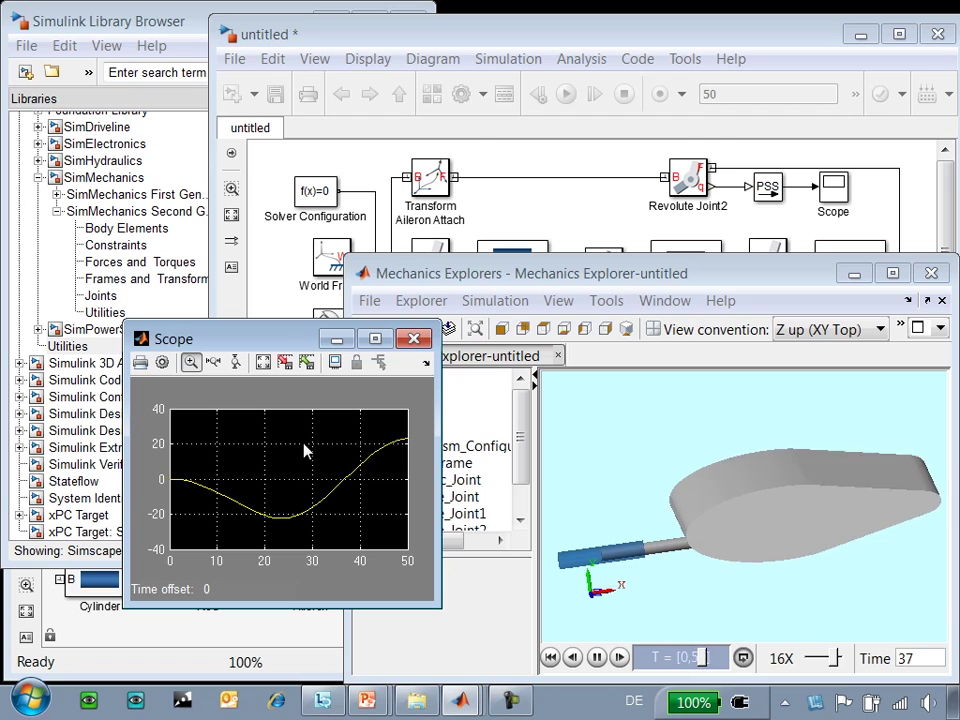